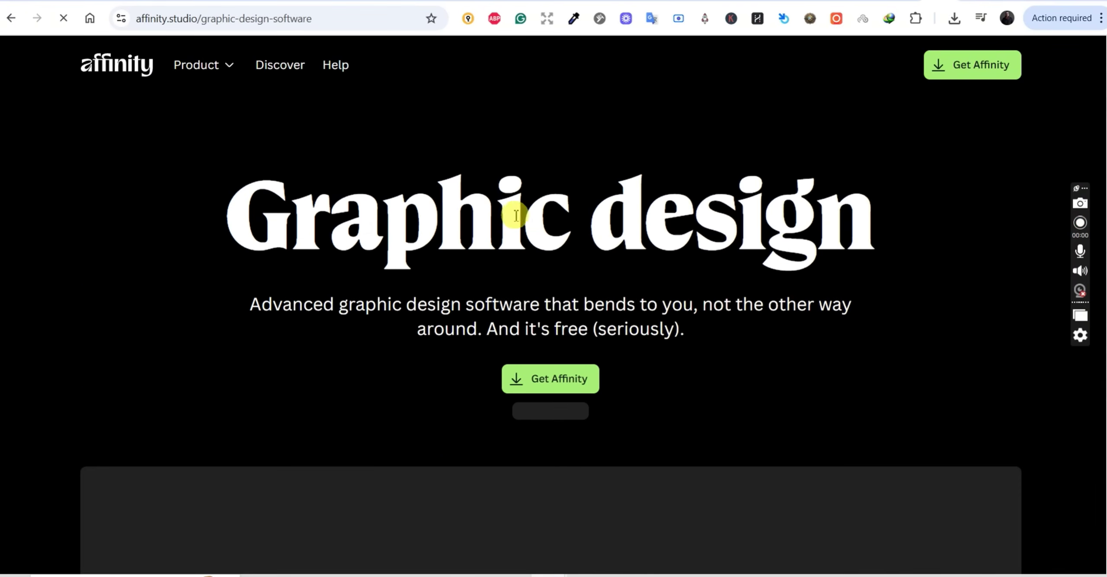
- Scroll the graphic design page past the demo video and feature sections to 'Design that just feels right'
scroll(833, 185, "down", 8)
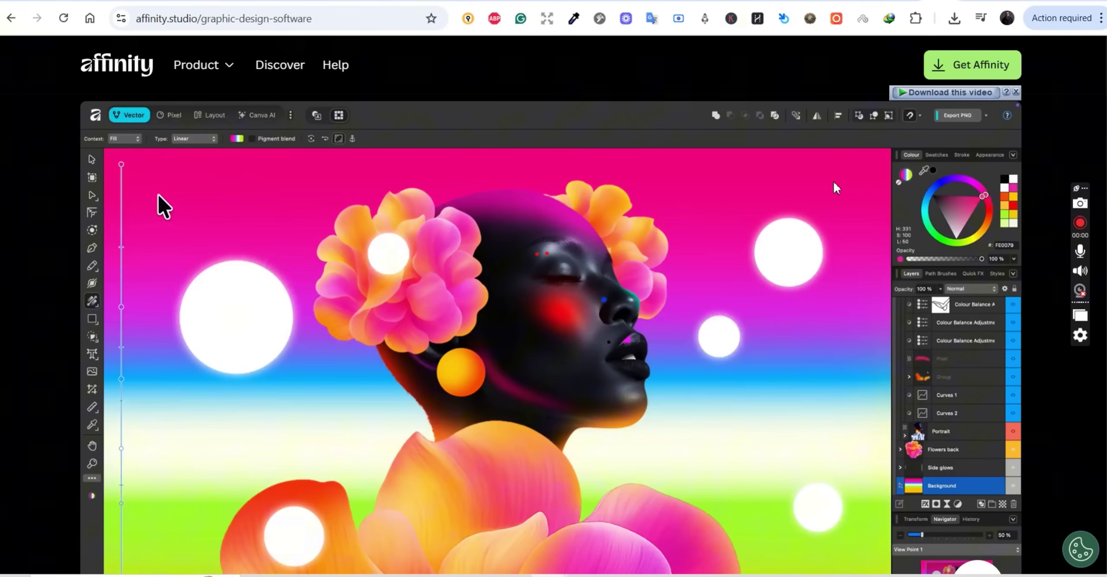
scroll(813, 207, "down", 8)
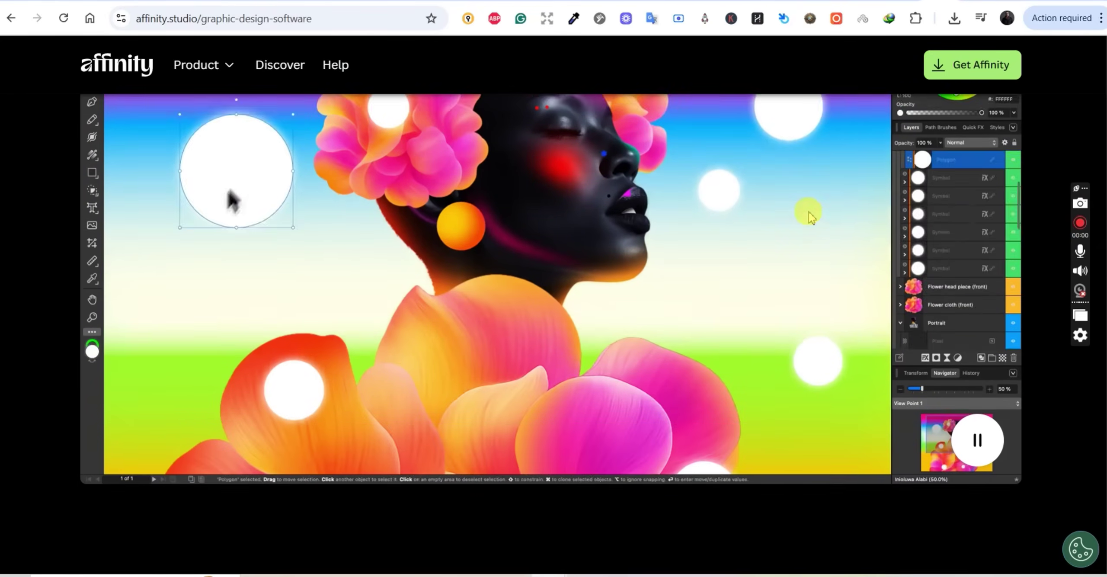
scroll(810, 213, "down", 7)
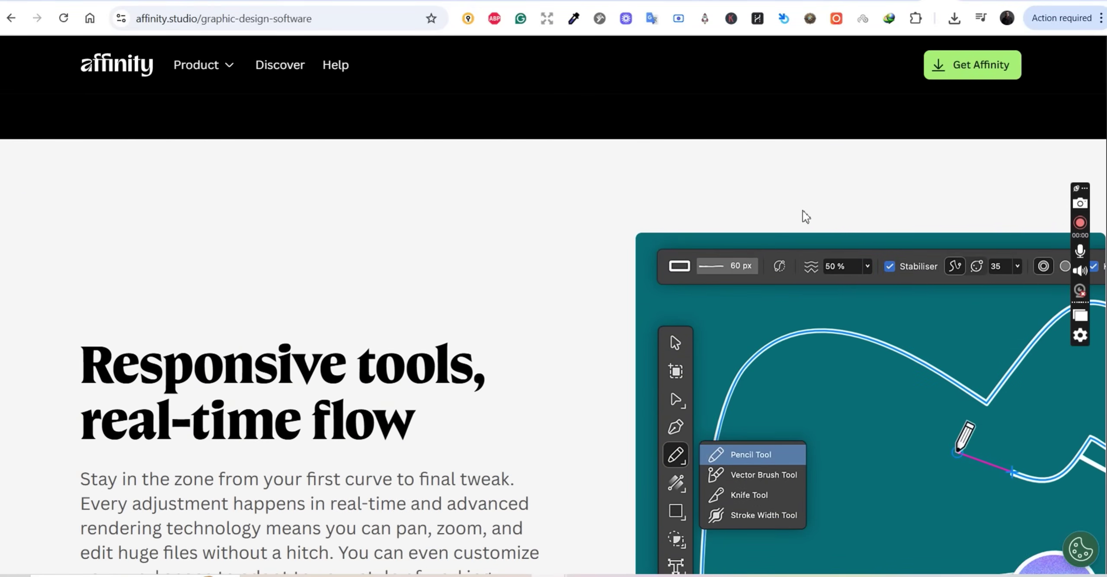
scroll(803, 211, "down", 2)
scroll(803, 211, "down", 10)
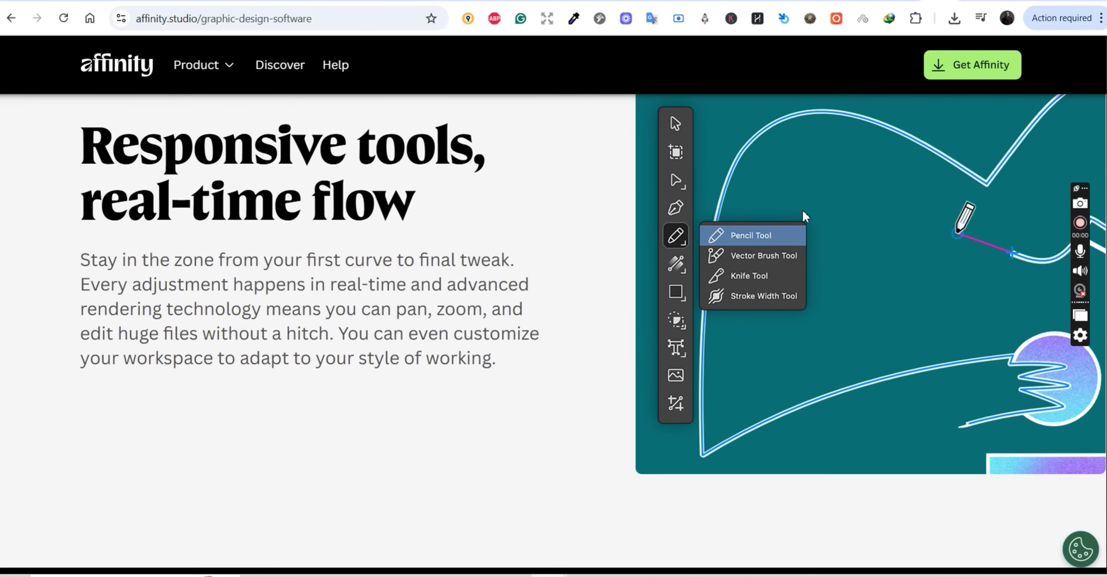
scroll(801, 214, "down", 3)
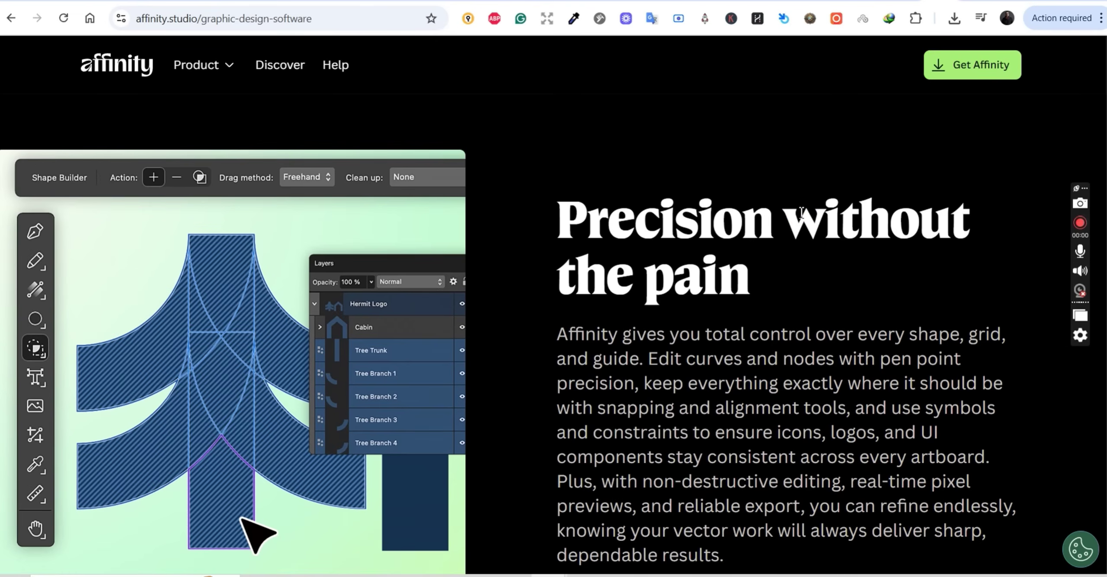
scroll(802, 212, "down", 3)
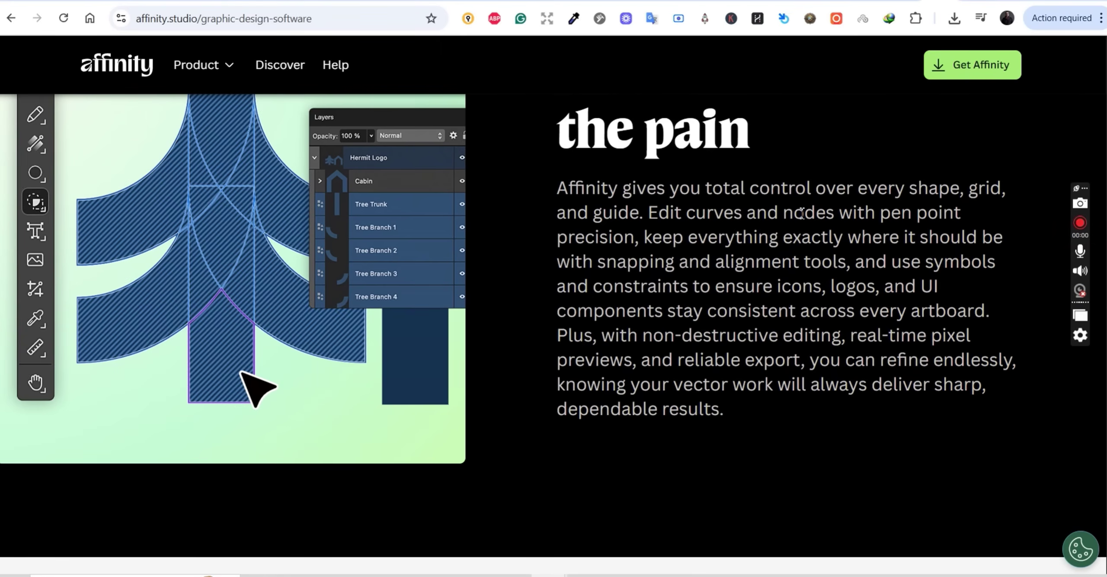
scroll(801, 213, "down", 10)
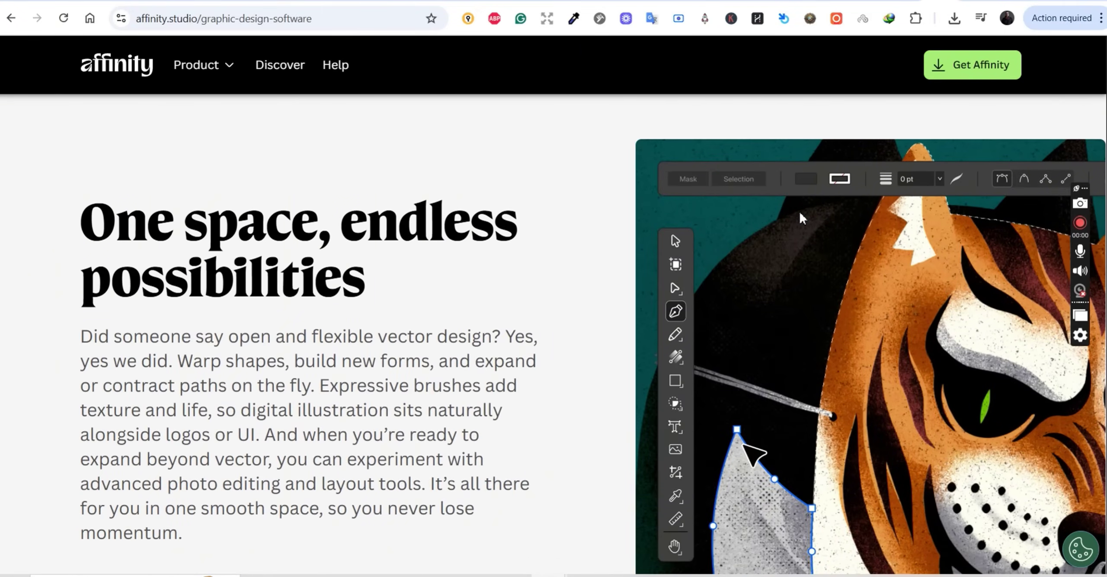
- Scroll past the feature cards, Made in Affinity and AI vector sections to 'How to start designing with Affinity'
scroll(799, 212, "down", 8)
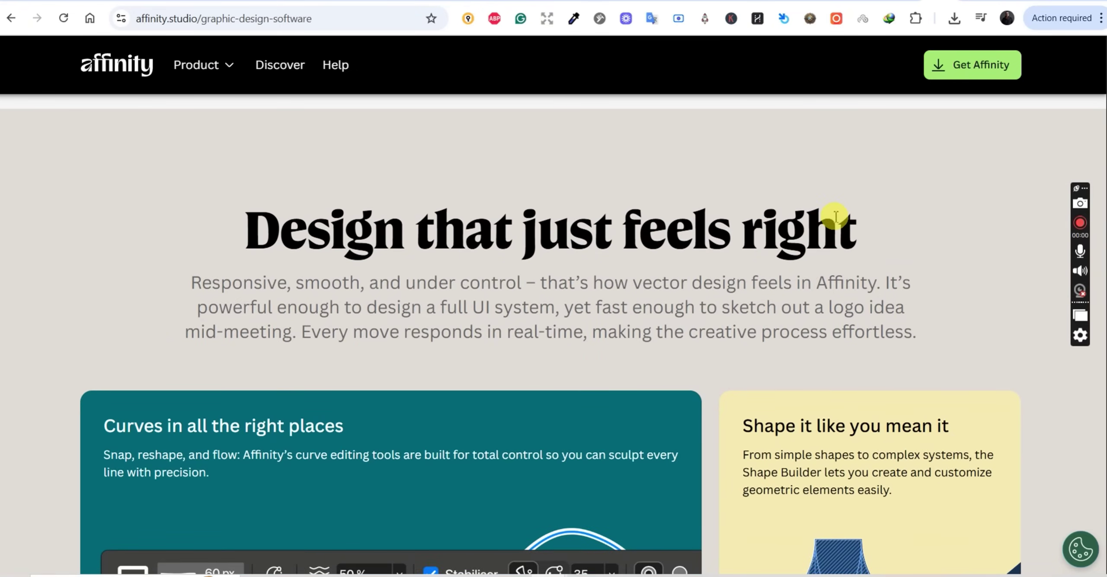
scroll(836, 215, "down", 2)
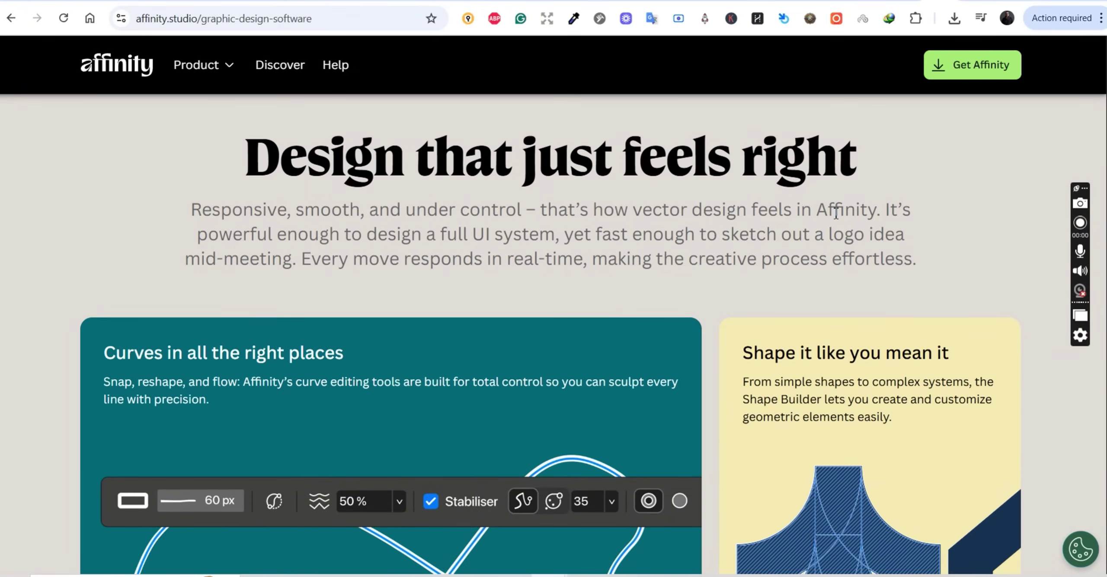
scroll(835, 215, "down", 5)
scroll(836, 214, "down", 2)
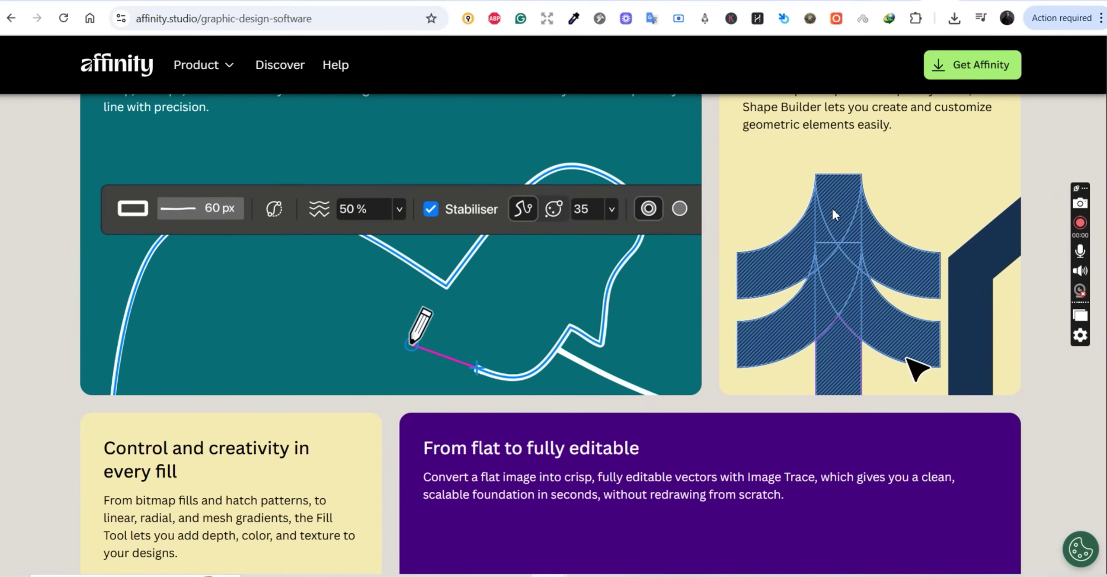
scroll(832, 194, "down", 5)
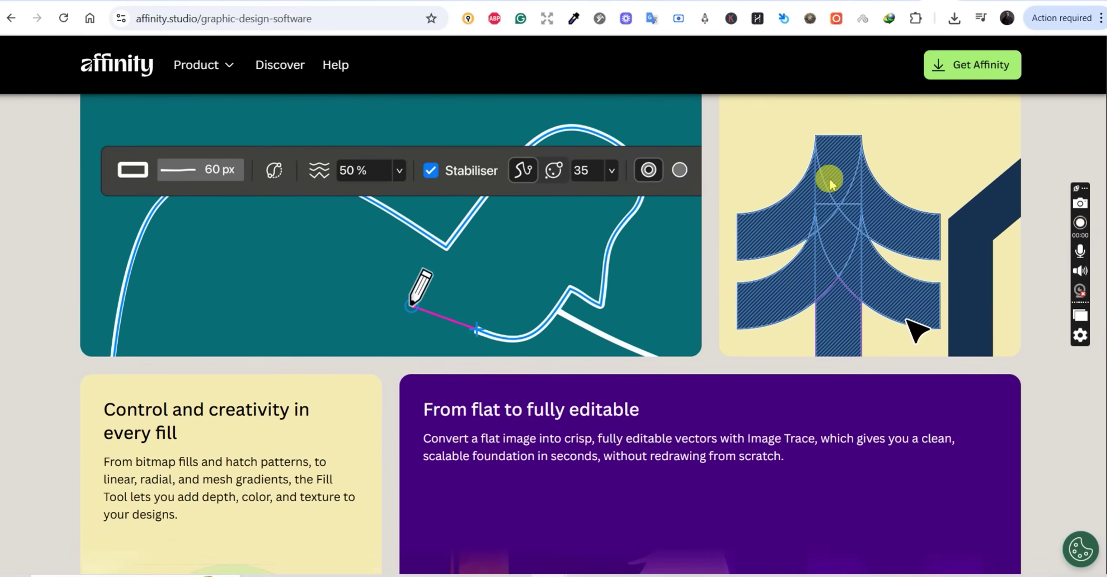
scroll(805, 180, "down", 7)
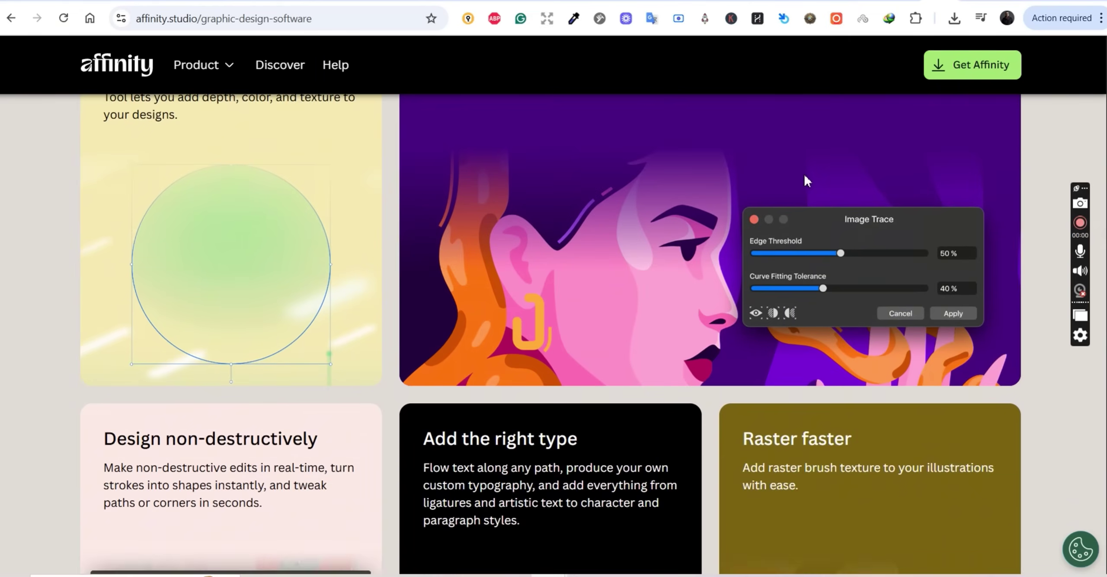
scroll(805, 177, "down", 3)
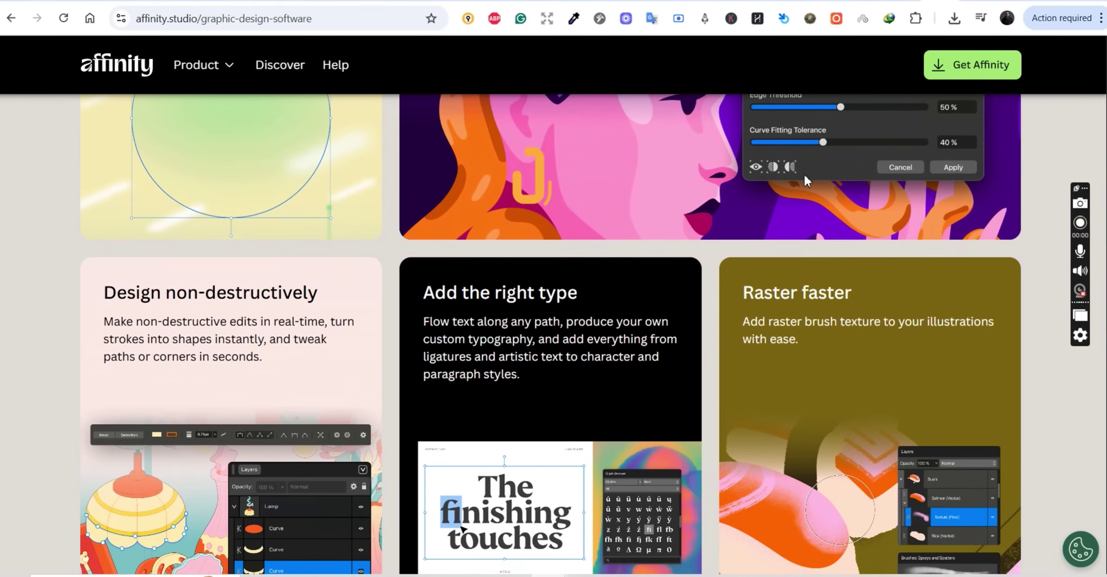
scroll(806, 180, "down", 2)
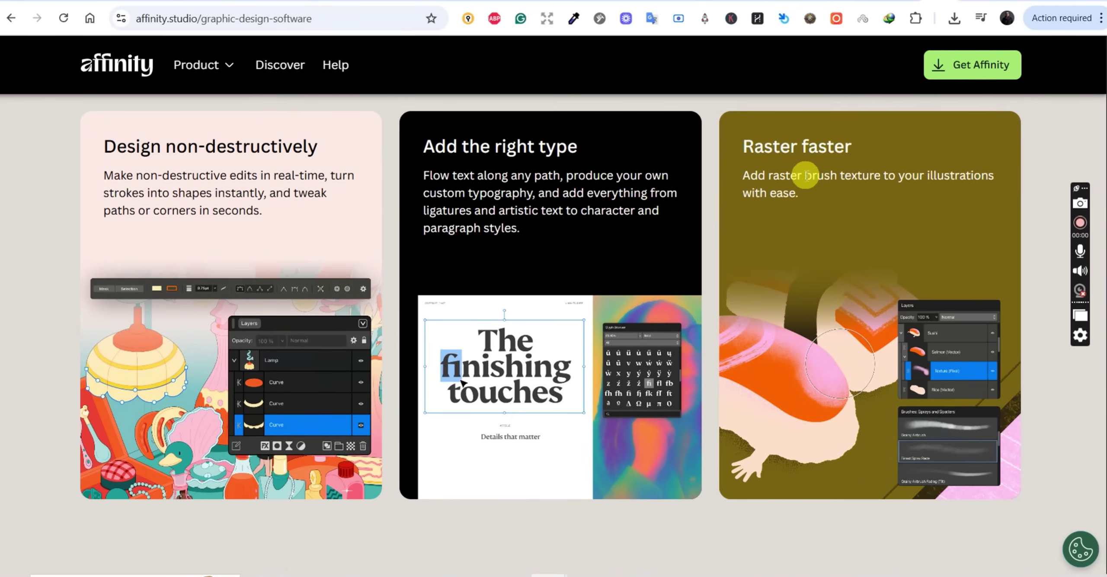
scroll(806, 176, "down", 8)
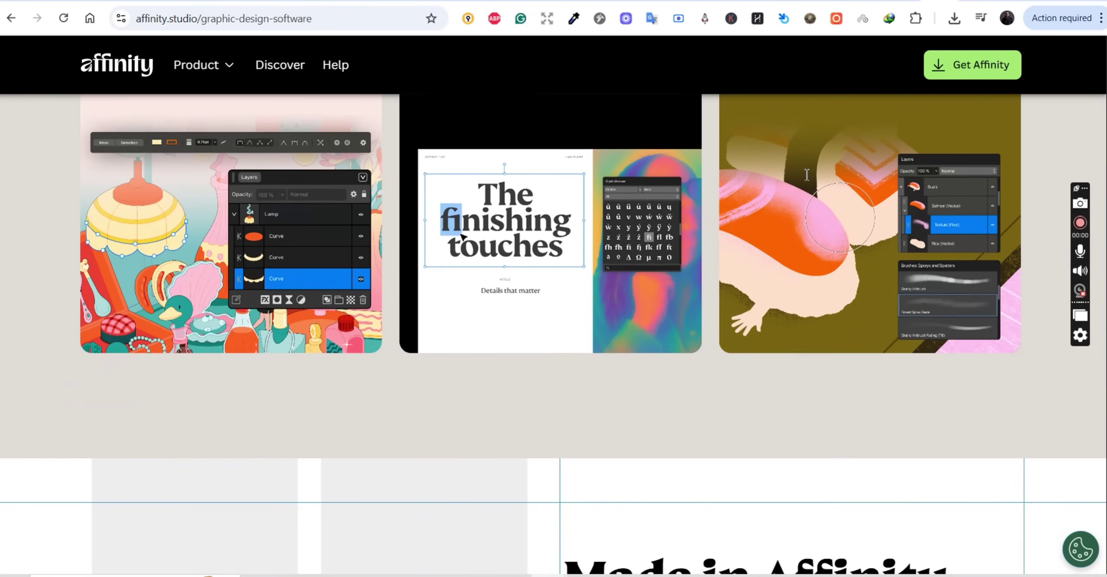
scroll(805, 173, "down", 5)
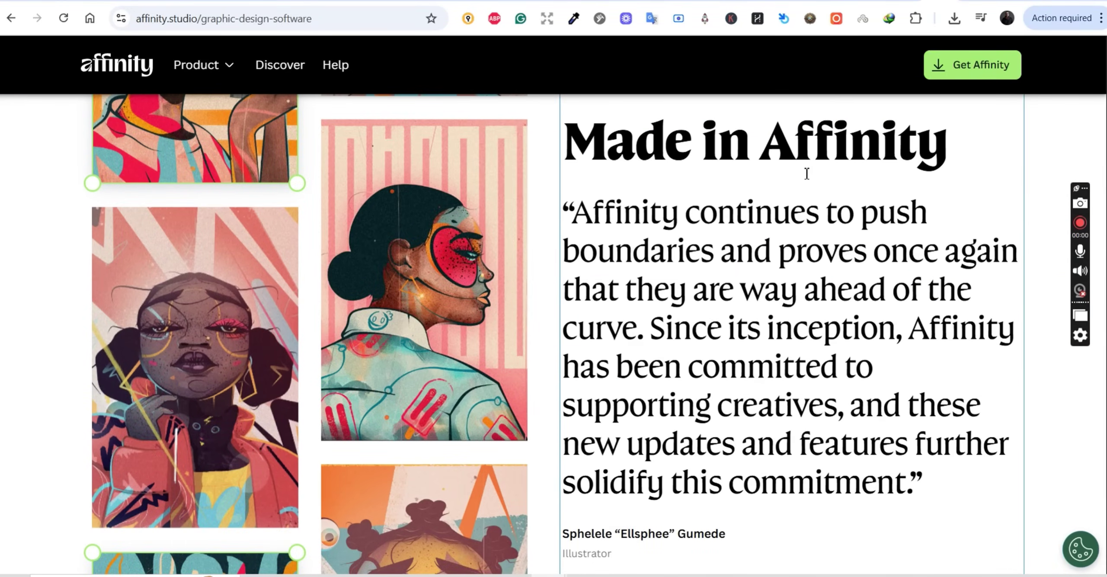
scroll(814, 217, "down", 10)
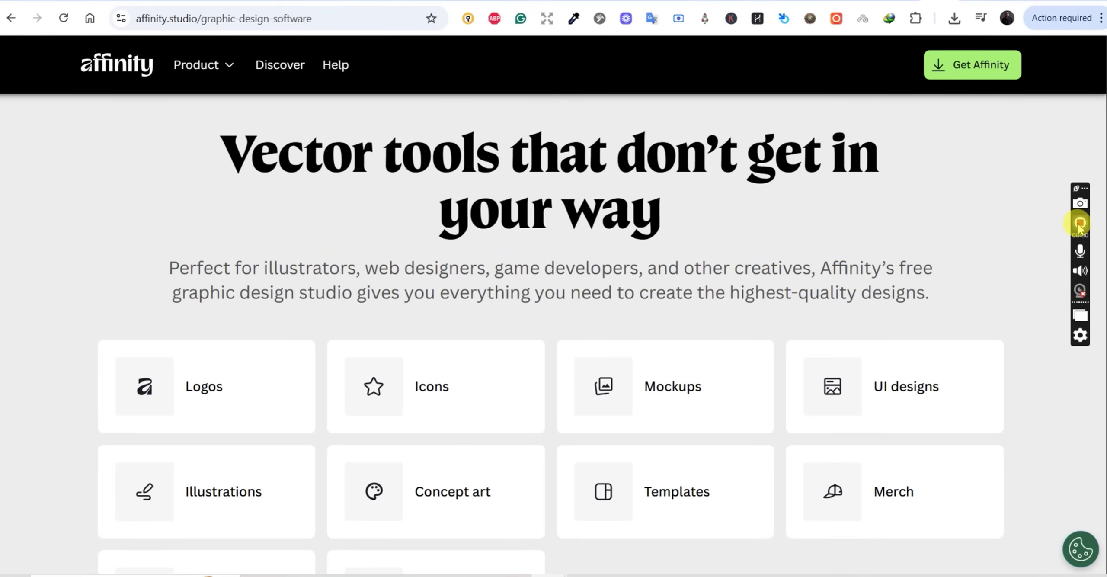
scroll(1038, 227, "down", 10)
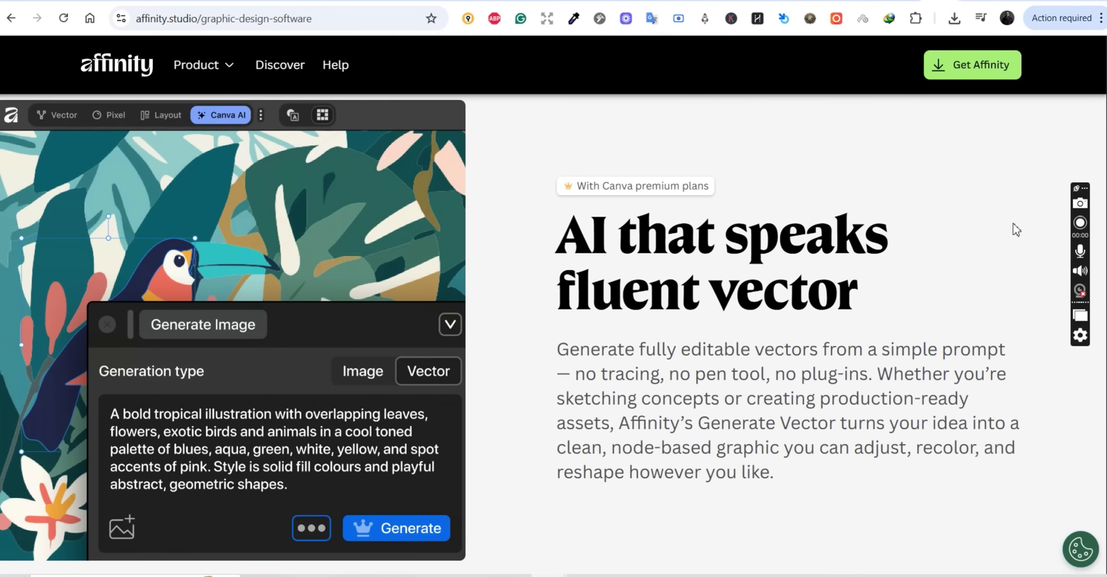
scroll(297, 186, "down", 10)
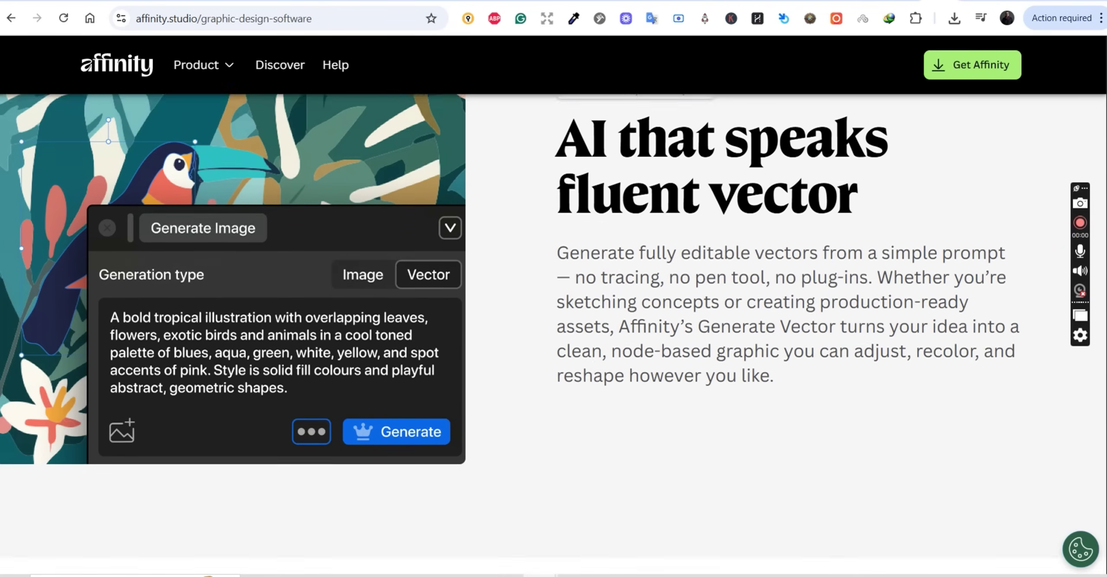
scroll(761, 234, "down", 8)
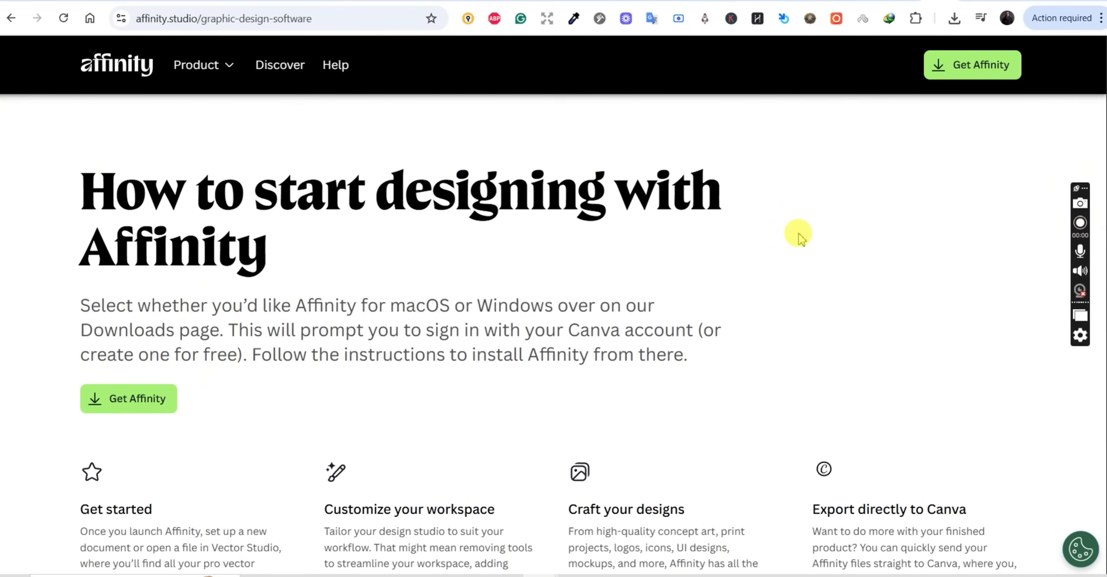
- Expand the FAQ answers on needing a Canva account and whether Canva Pro is required
scroll(808, 227, "down", 10)
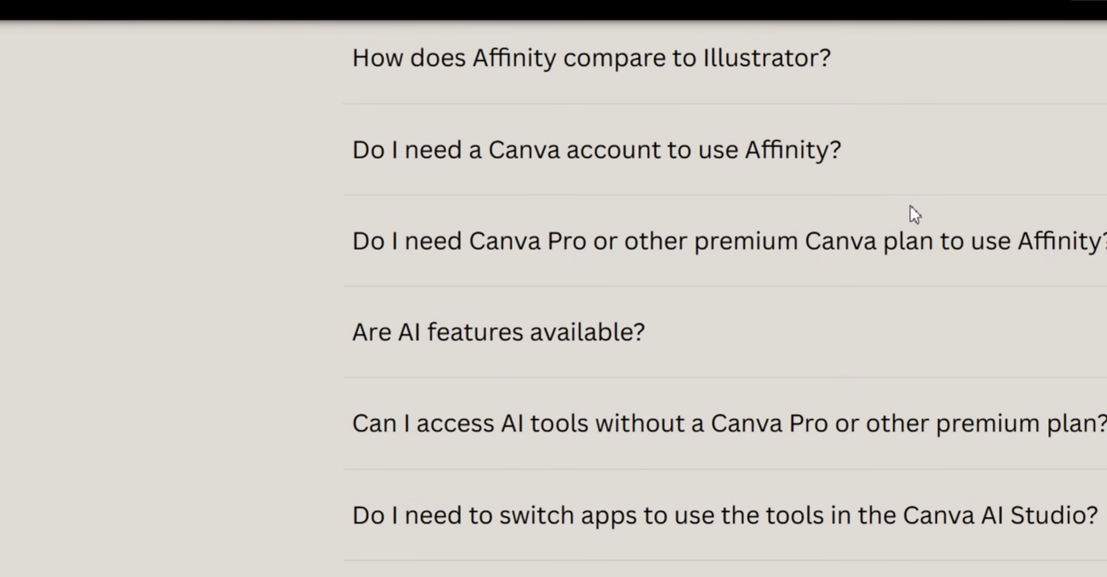
scroll(913, 211, "up", 2)
left_click(910, 250)
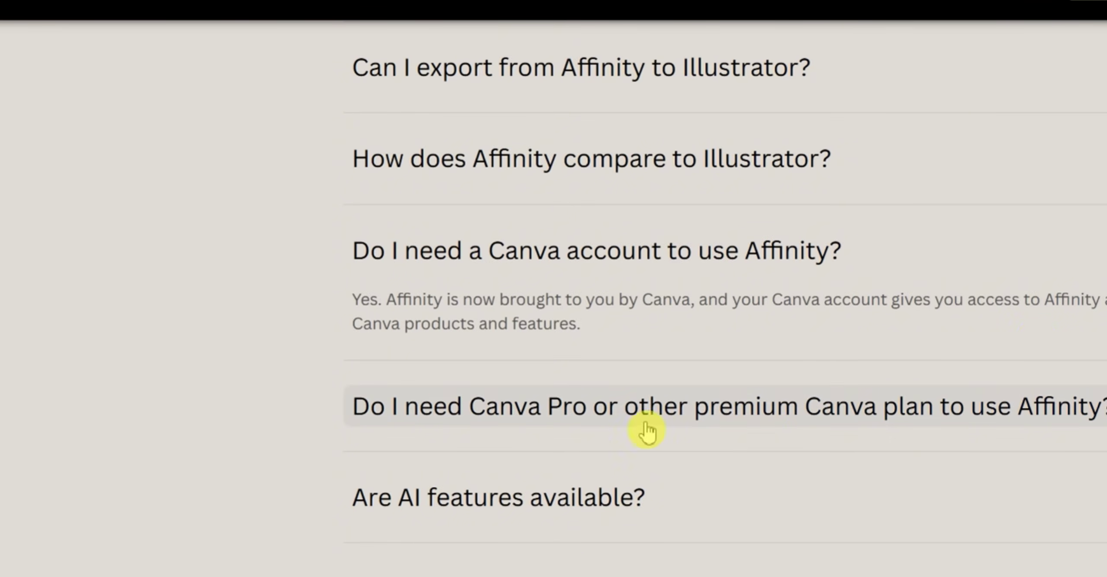
left_click(791, 411)
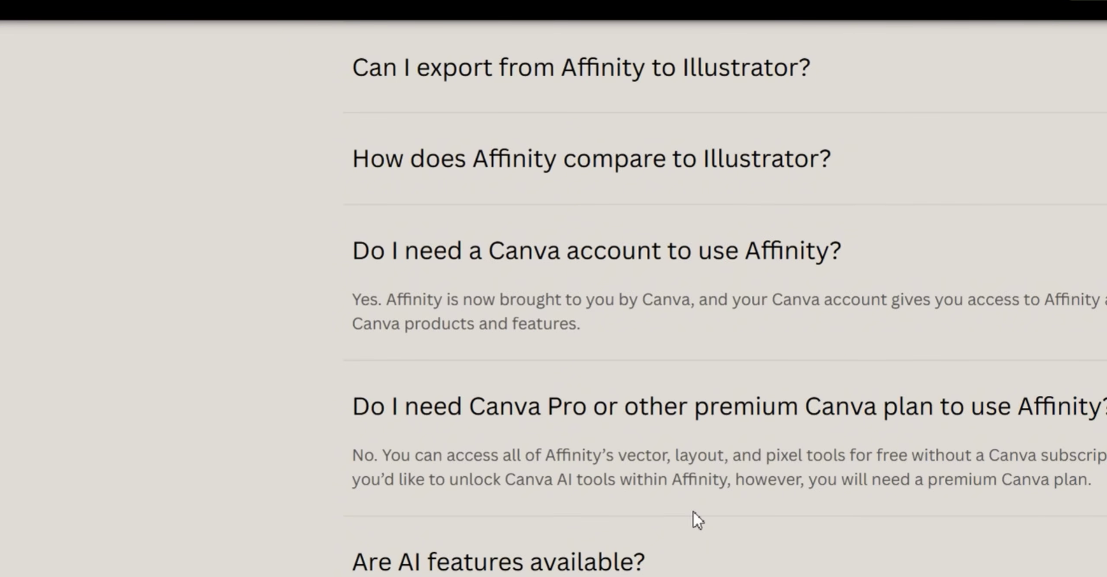
- Expand the FAQs on AI feature availability, premium plans and switching apps for Canva AI Studio
scroll(986, 431, "down", 5)
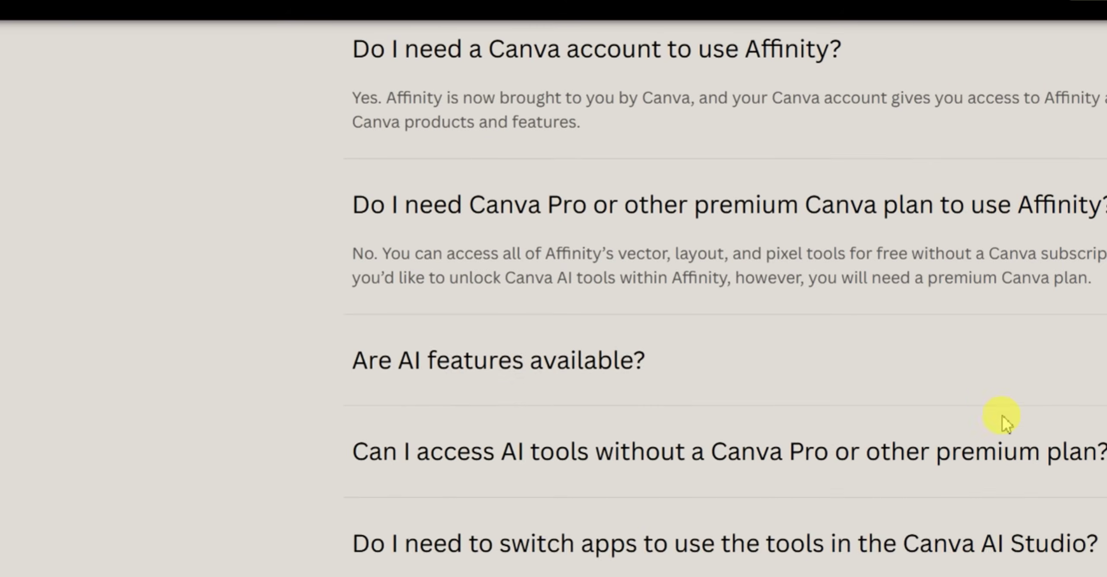
left_click(999, 367)
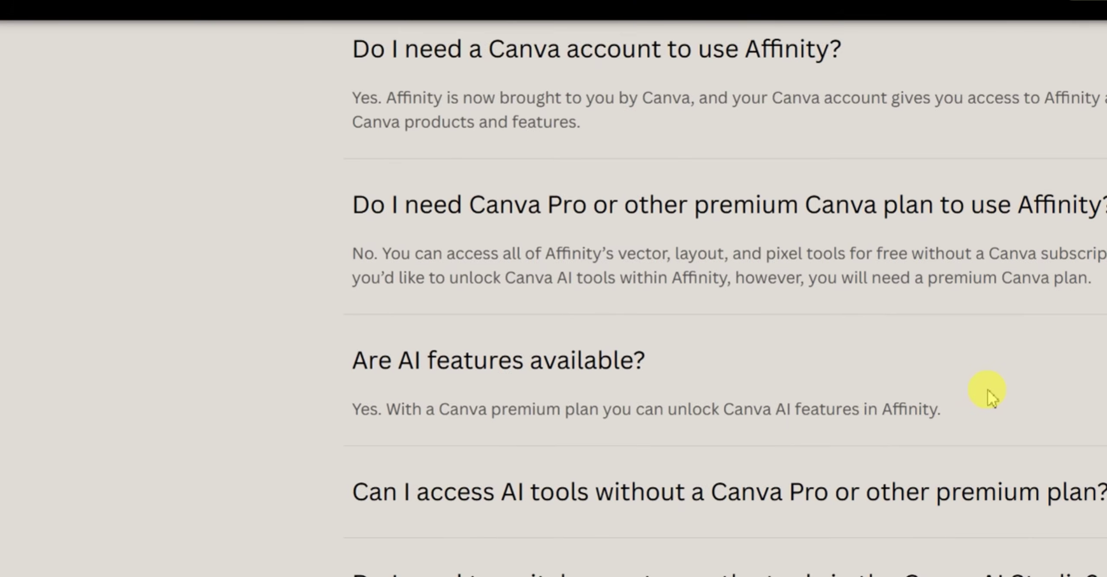
scroll(984, 433, "down", 5)
left_click(987, 290)
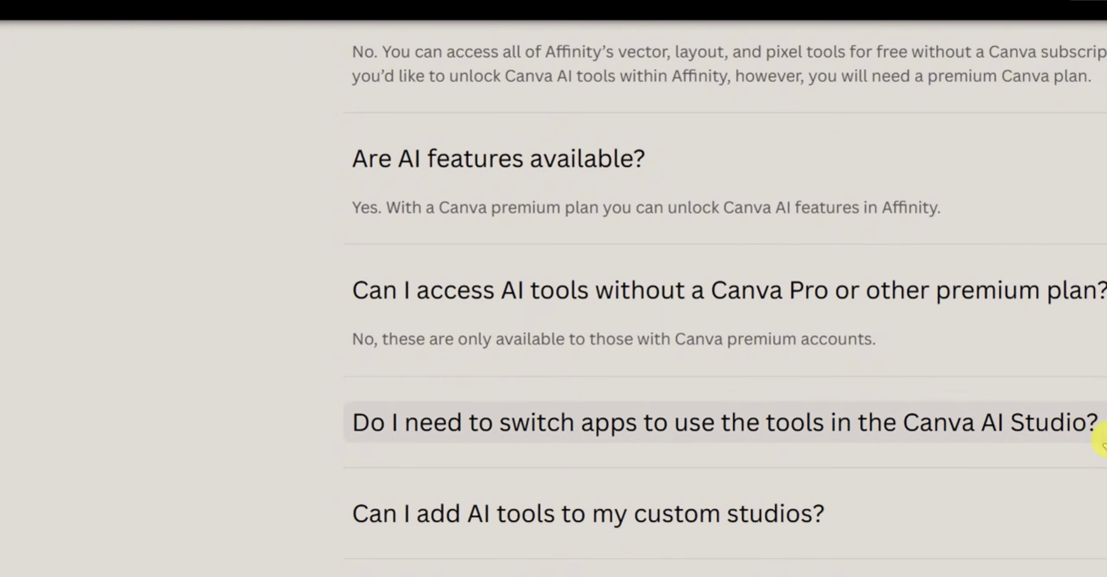
left_click(1095, 433)
- Read the answer on adding AI tools to custom studios, then go to the Get Affinity download page
scroll(1093, 488, "down", 2)
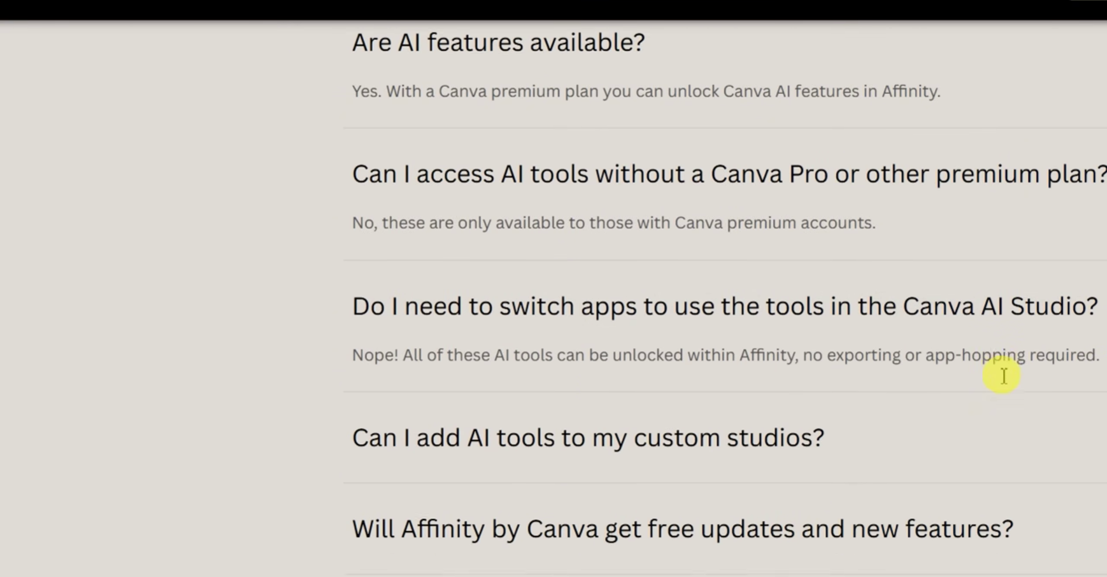
scroll(1007, 377, "down", 2)
left_click(1097, 374)
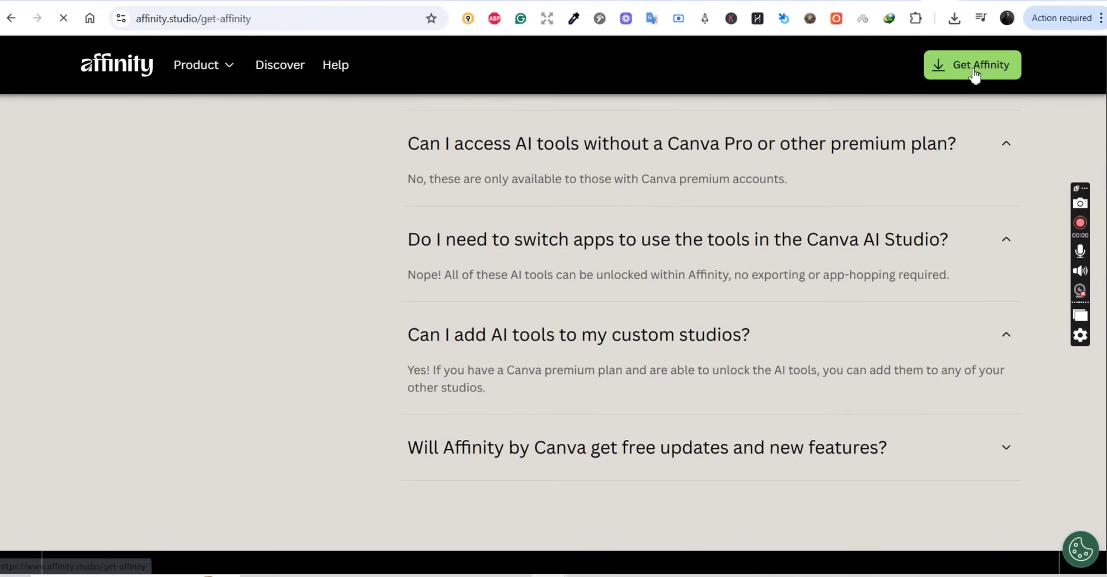
left_click(974, 74)
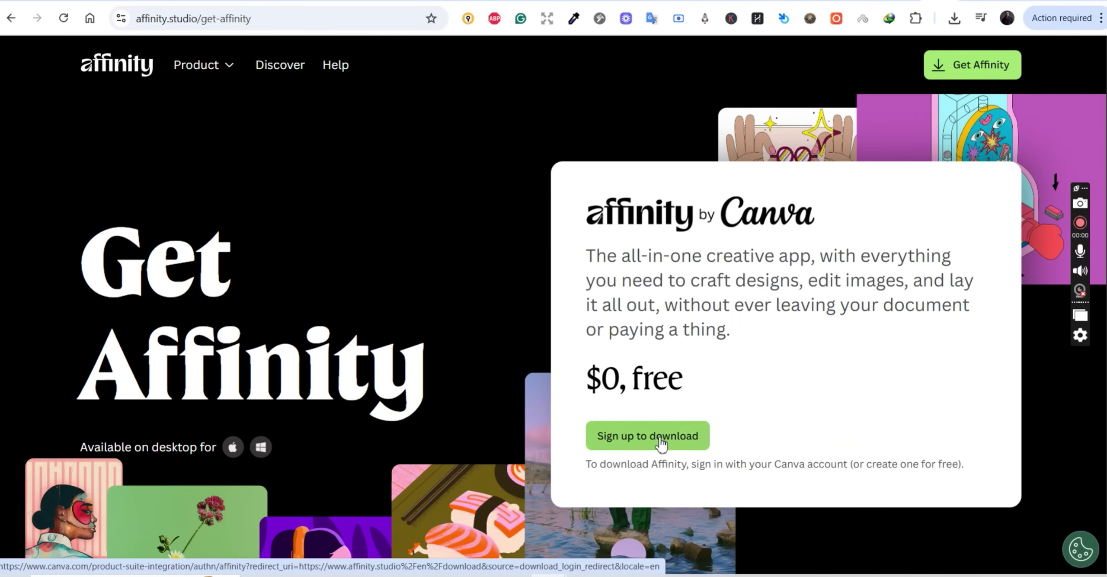
- Sign up to download with the Canva account and create a blank 4500×5400 px document
left_click(590, 251)
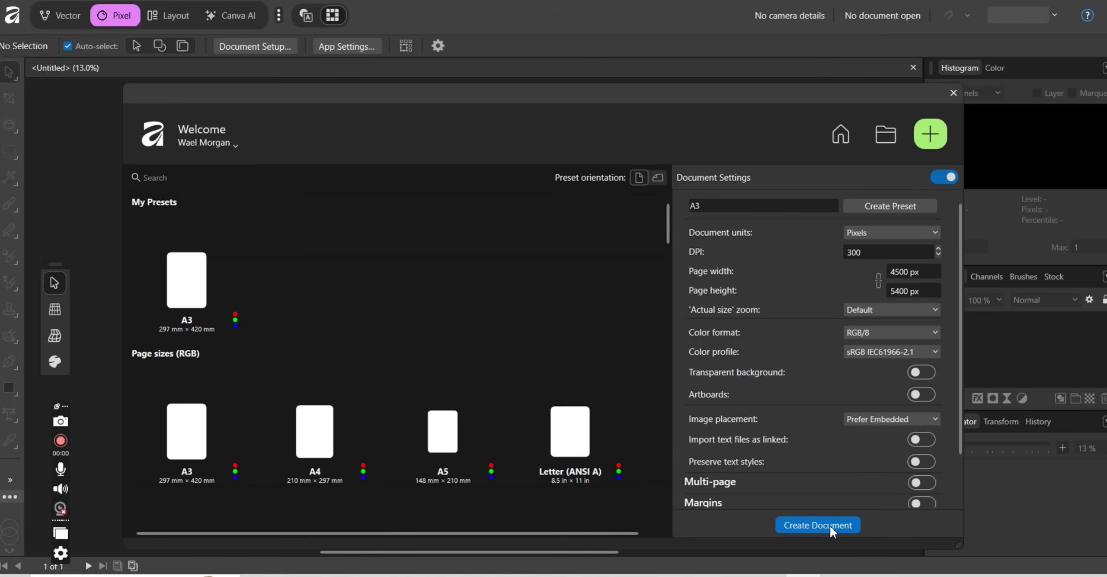
left_click(833, 531)
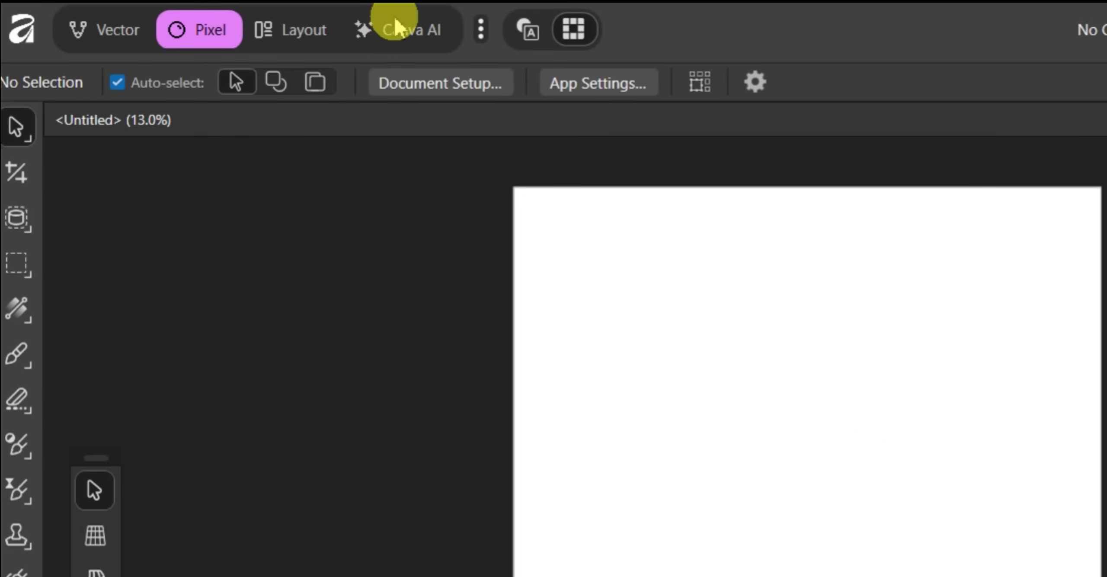
- Switch between the Layout and Canva AI studios, ending on the Canva AI Generate Image panel
left_click(402, 26)
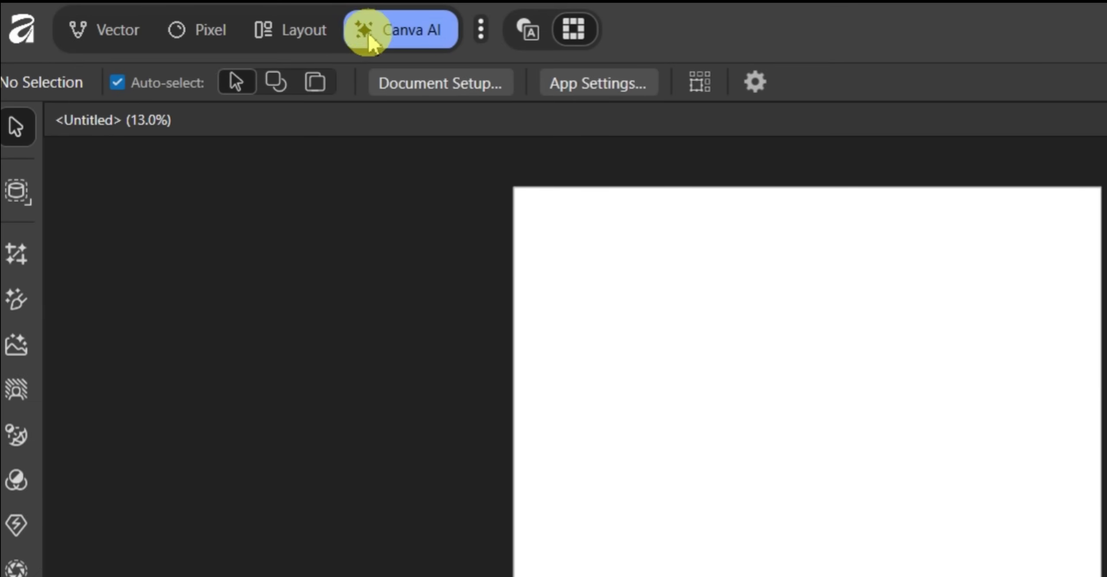
left_click(287, 43)
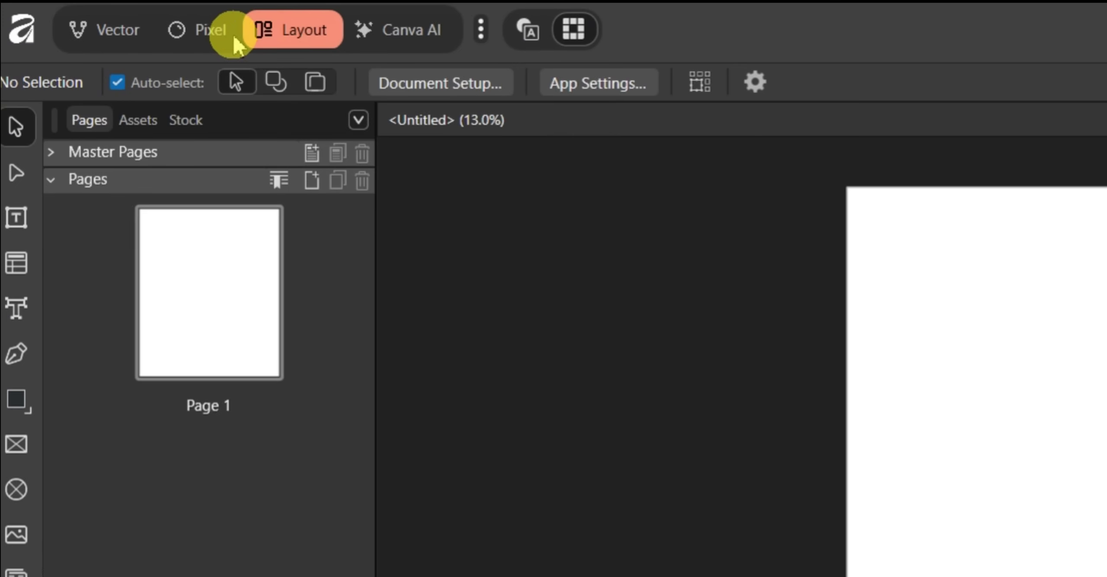
left_click(405, 39)
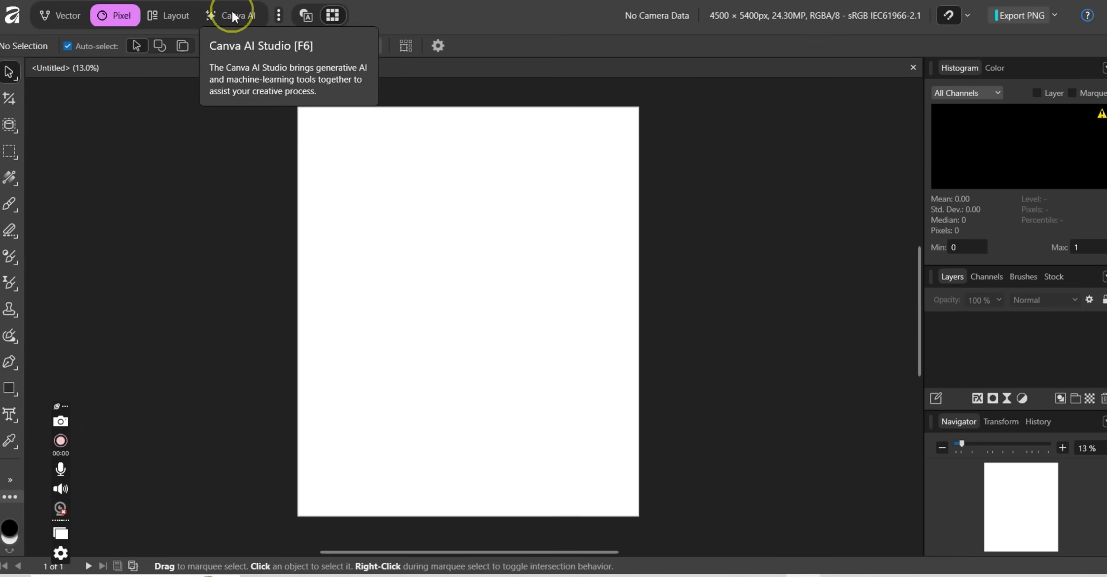
left_click(368, 33)
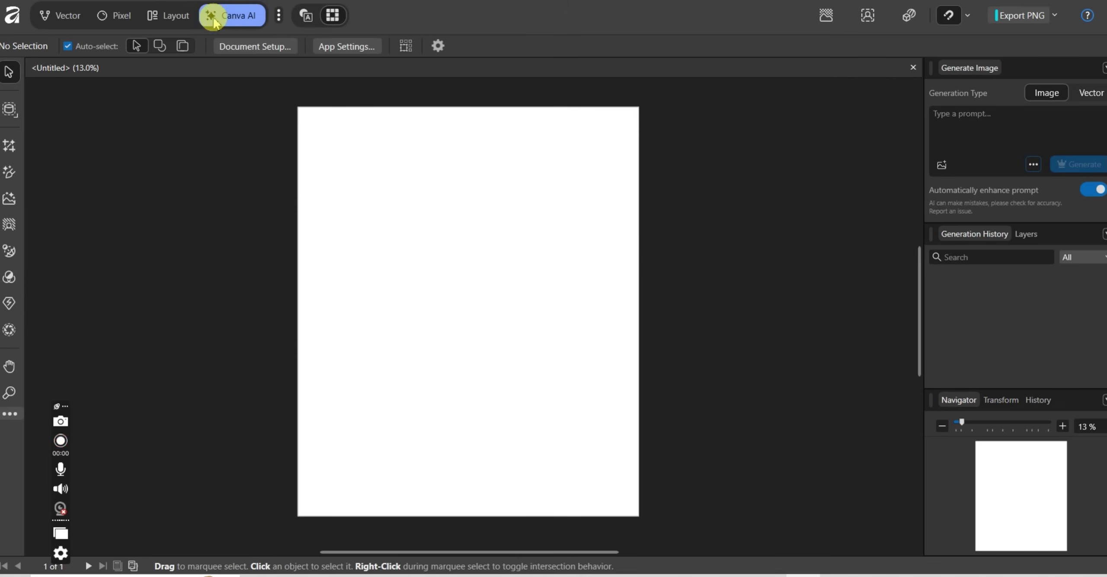
left_click(161, 19)
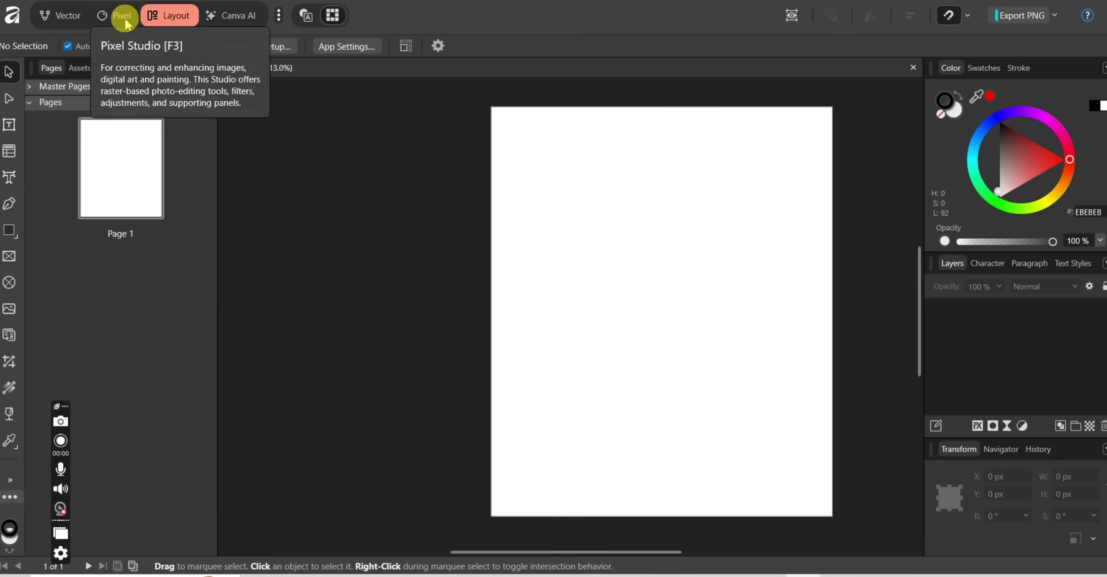
left_click(233, 18)
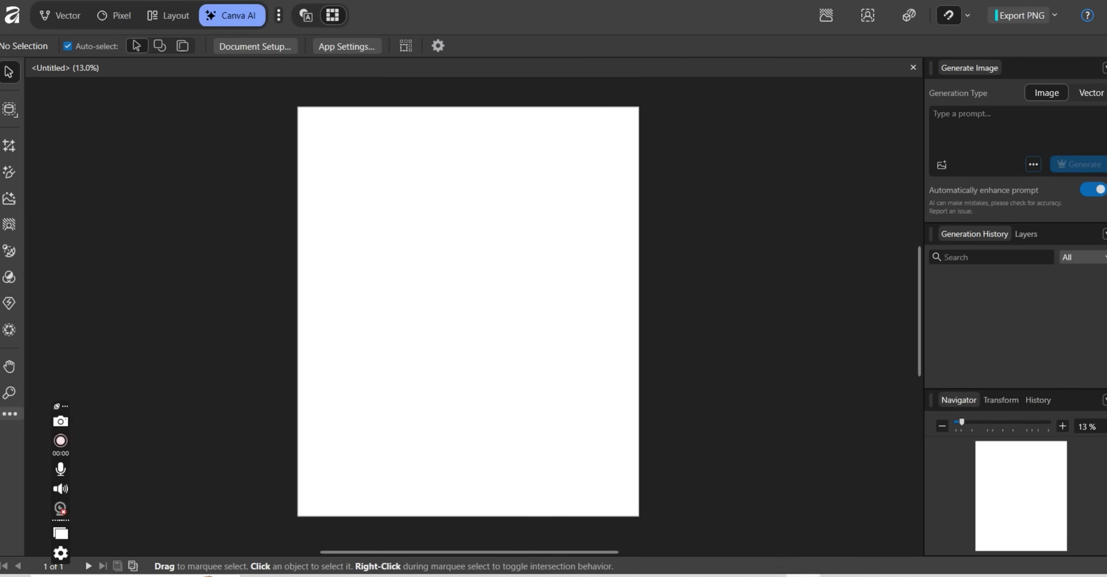
- Generate an image from the pasted 3D pharaoh mummy prompt, keeping the output type on images
left_click(971, 134)
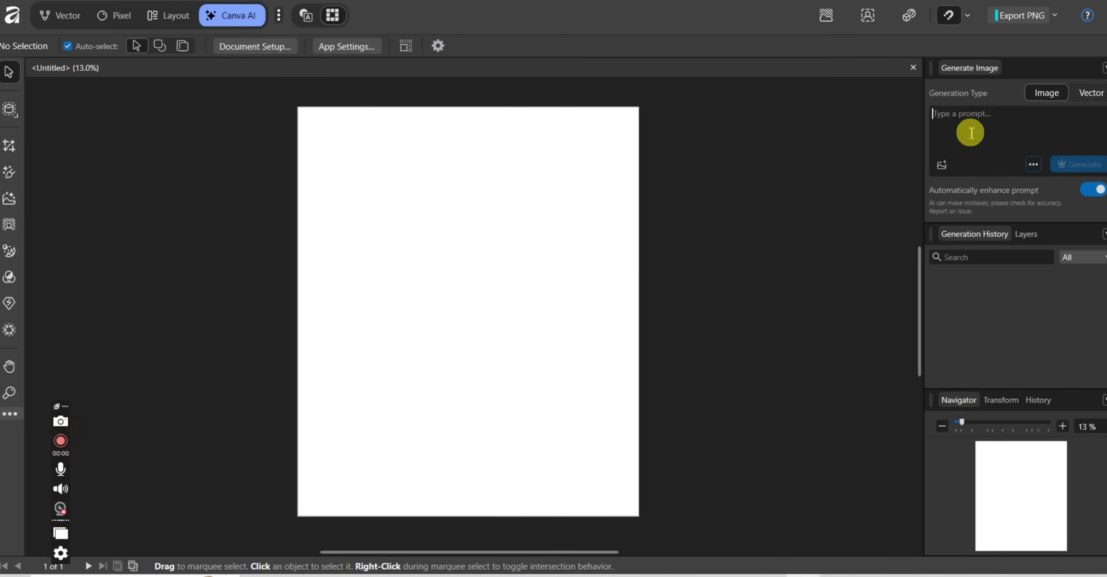
left_click(1094, 94)
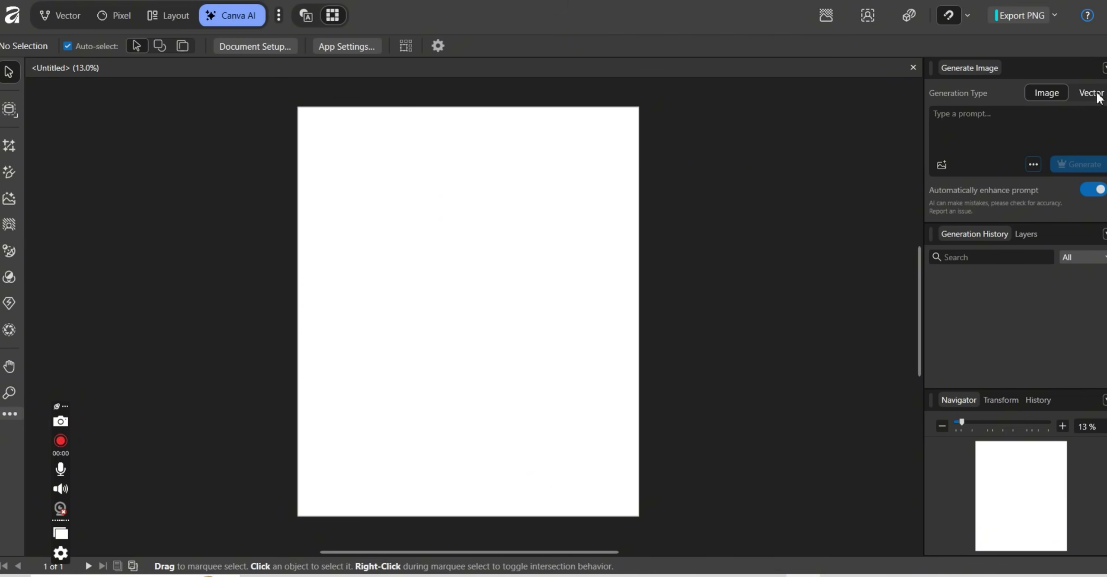
left_click(1058, 95)
left_click(1003, 123)
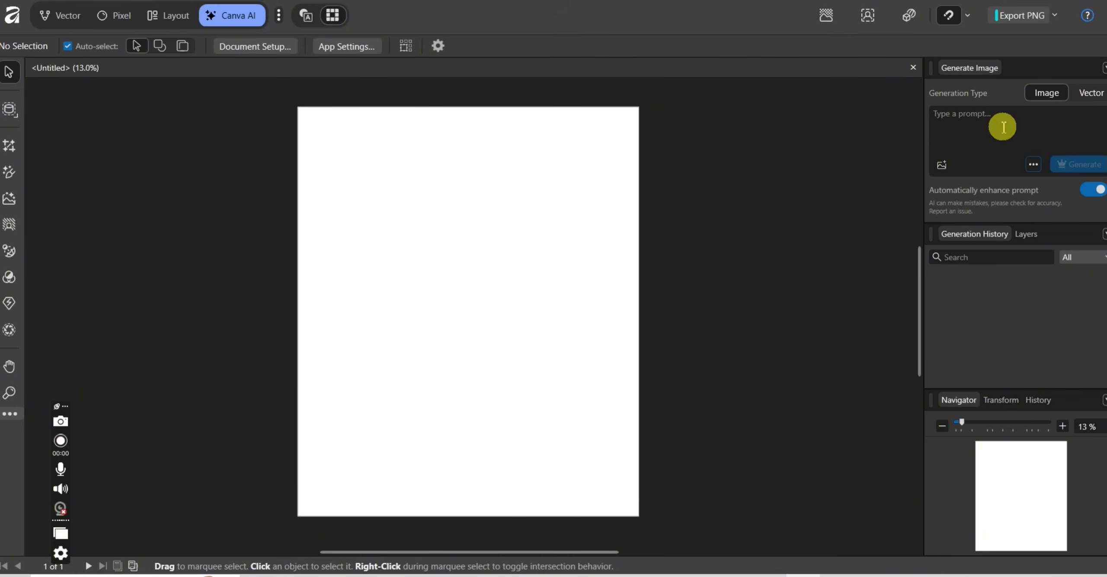
key("ctrl+v")
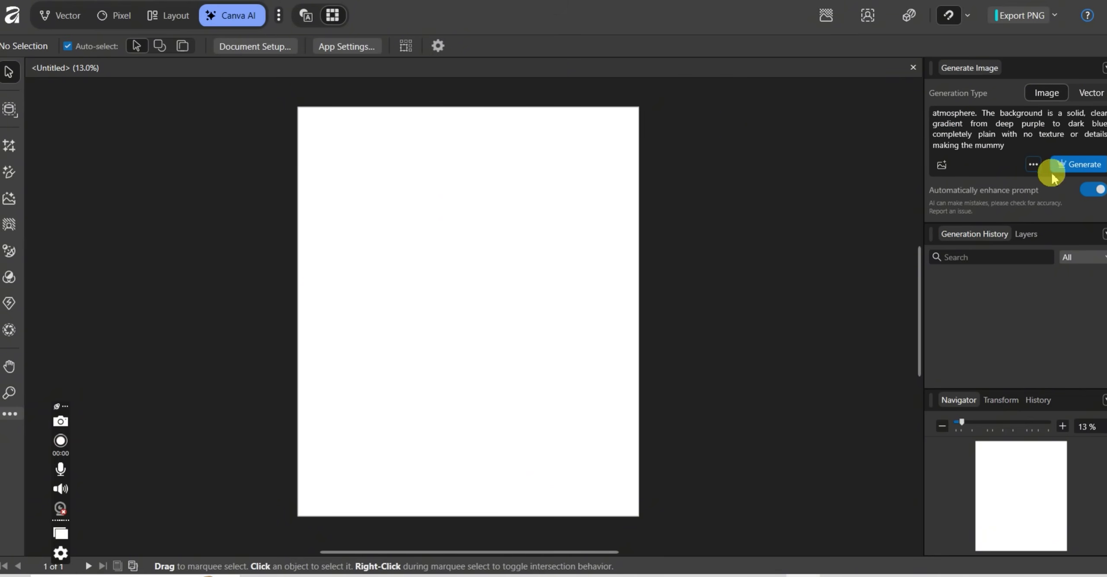
left_click(1088, 168)
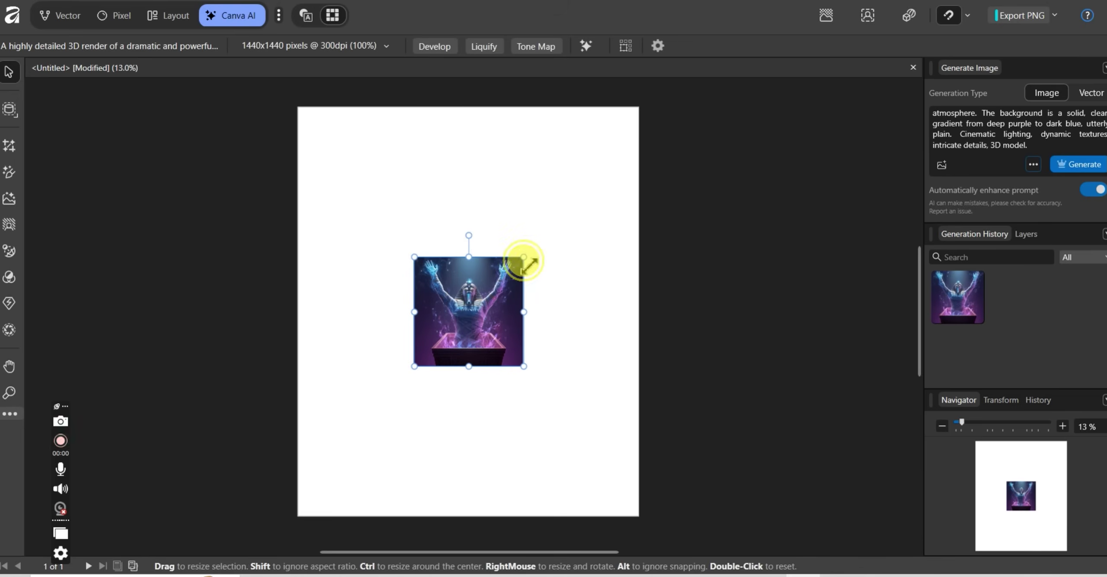
- Enlarge the generated pharaoh image by its corners to cover the whole page and centre it
left_click_drag(523, 248, 639, 141)
left_click_drag(414, 366, 291, 539)
left_click_drag(429, 467, 445, 408)
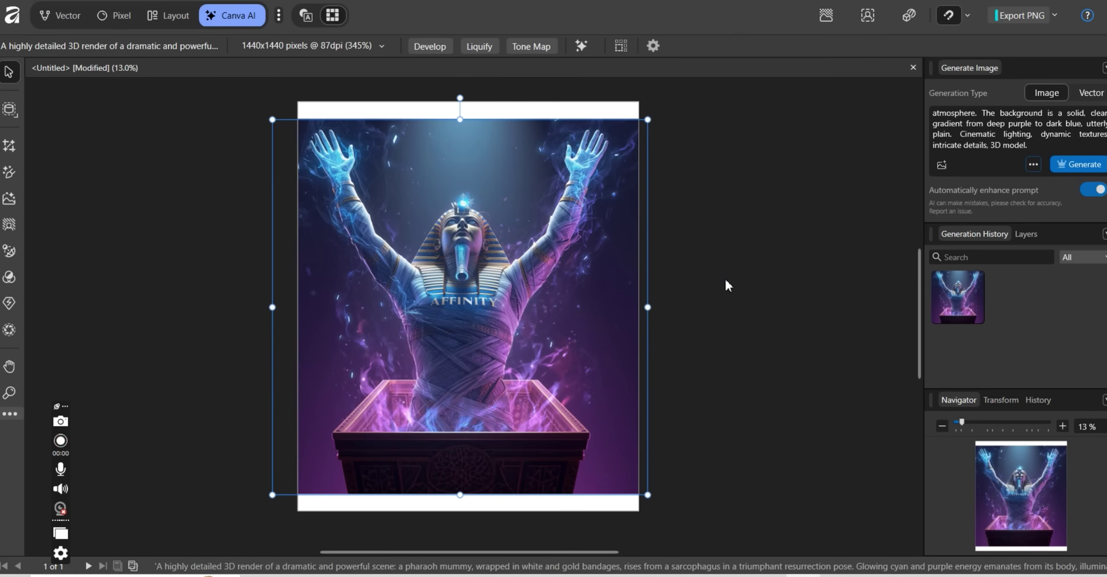
left_click_drag(647, 120, 668, 99)
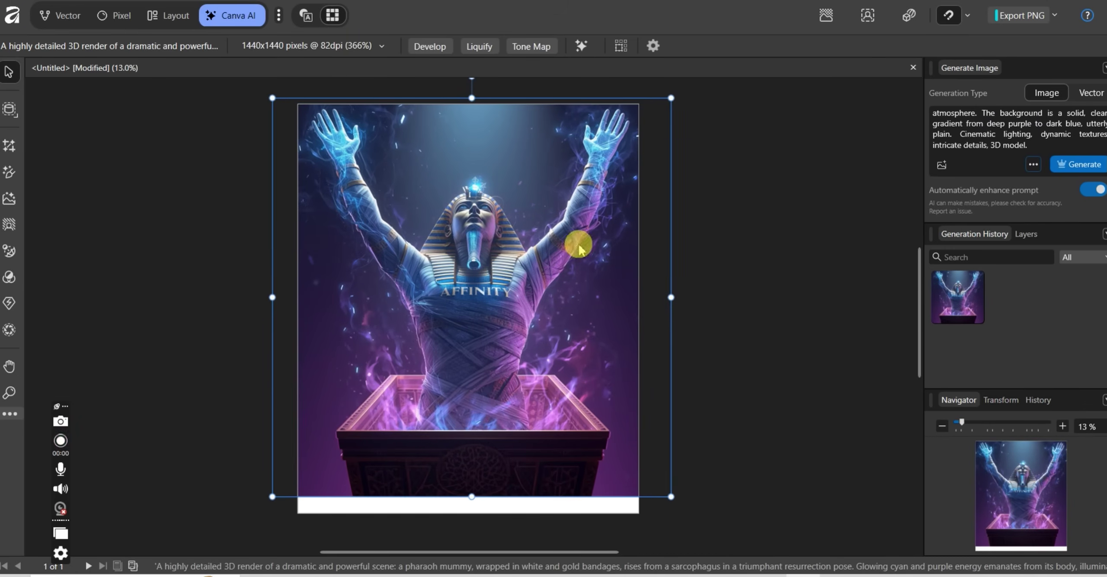
left_click_drag(576, 242, 494, 351)
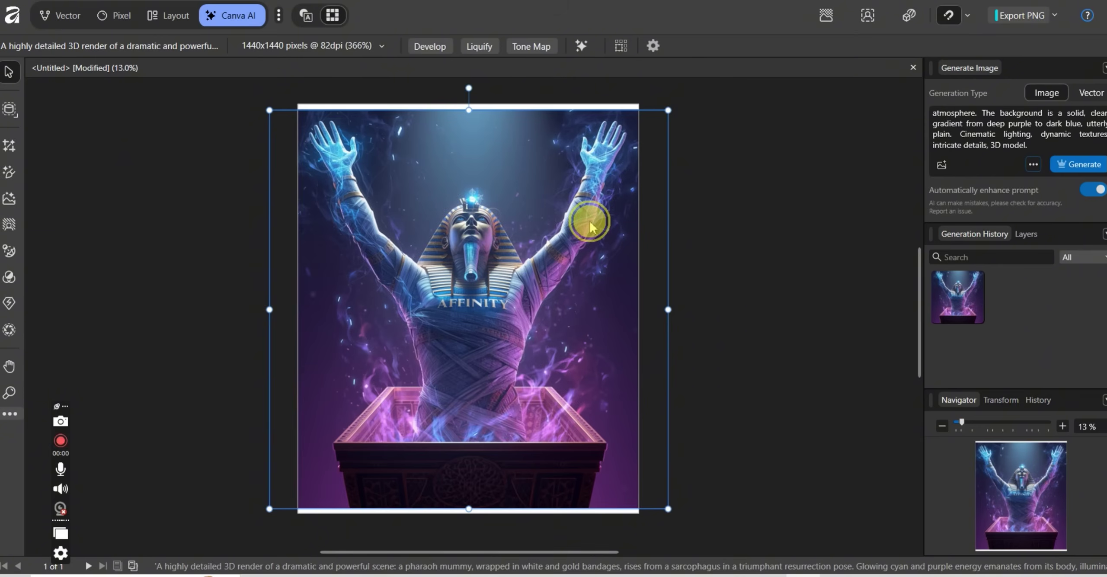
left_click_drag(588, 218, 591, 230)
left_click(720, 195)
left_click(584, 195)
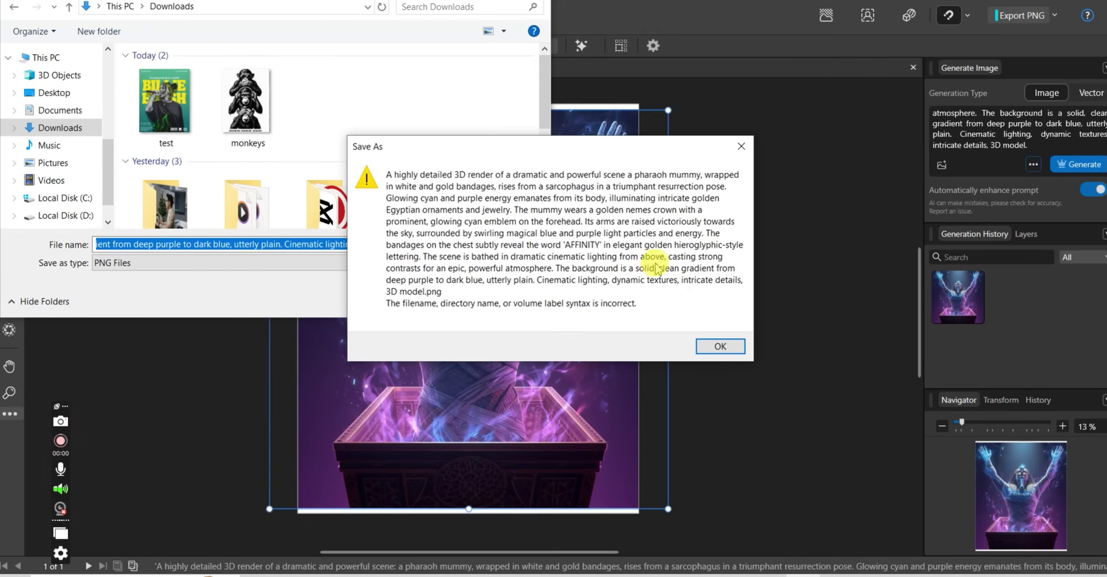
key("Return")
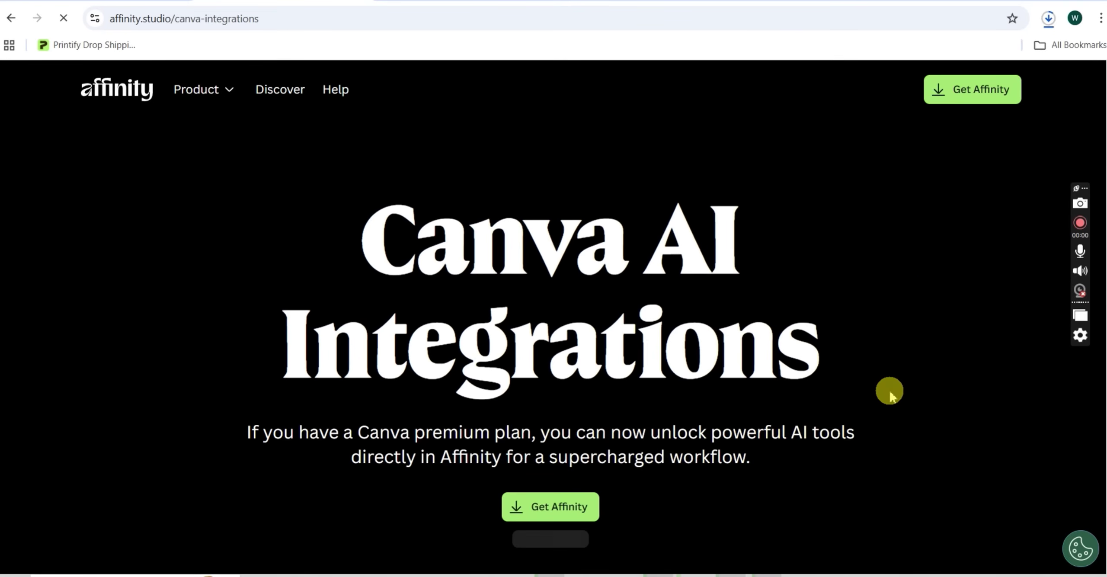
- Scroll the Canva AI Integrations page past the demo video to 'Thoughtful AI meets precision craft'
scroll(886, 324, "down", 5)
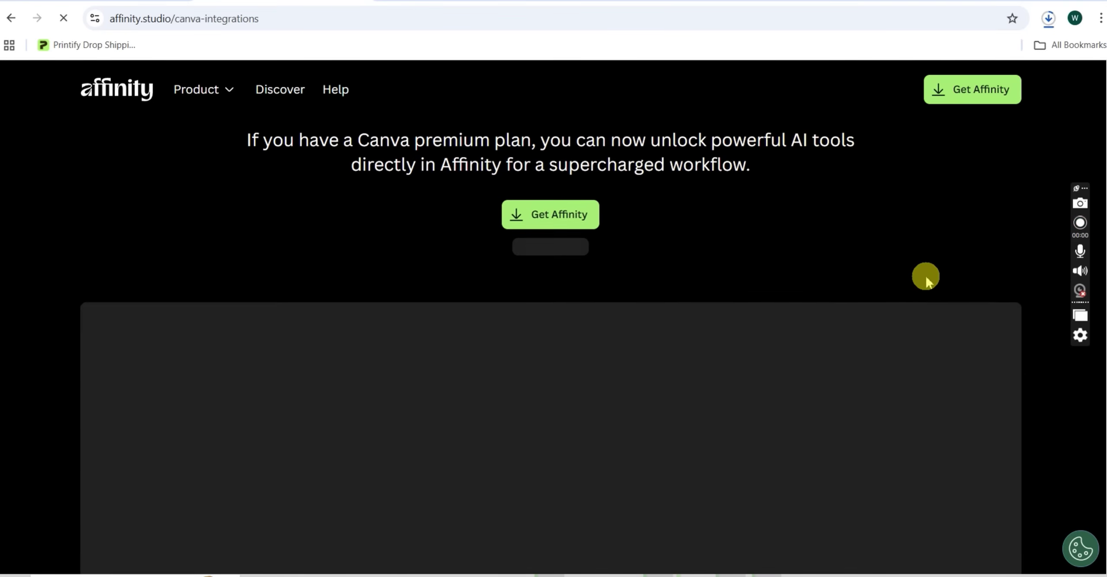
scroll(927, 279, "down", 3)
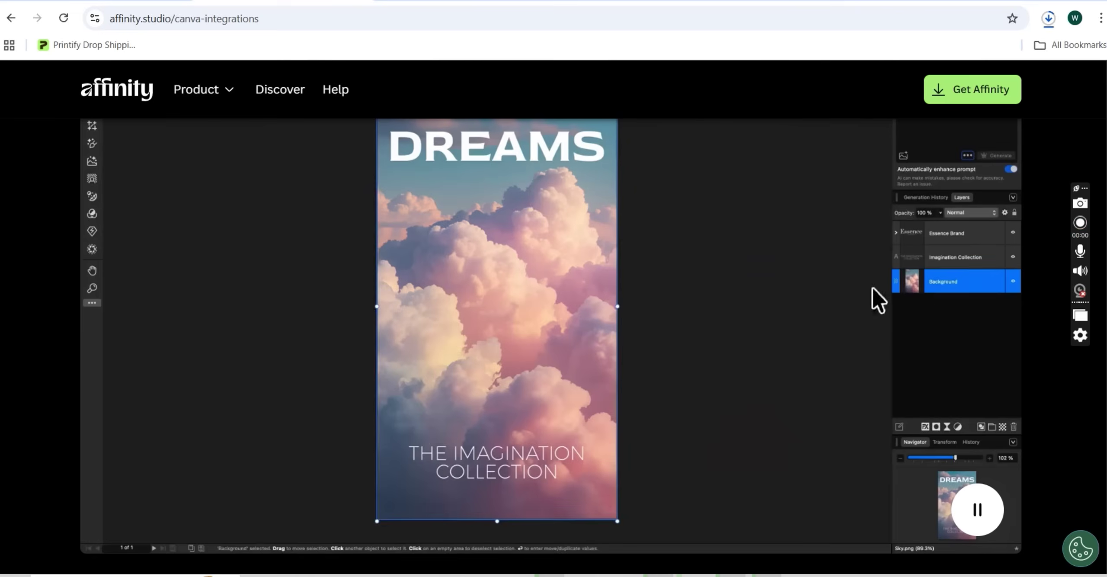
scroll(875, 297, "down", 8)
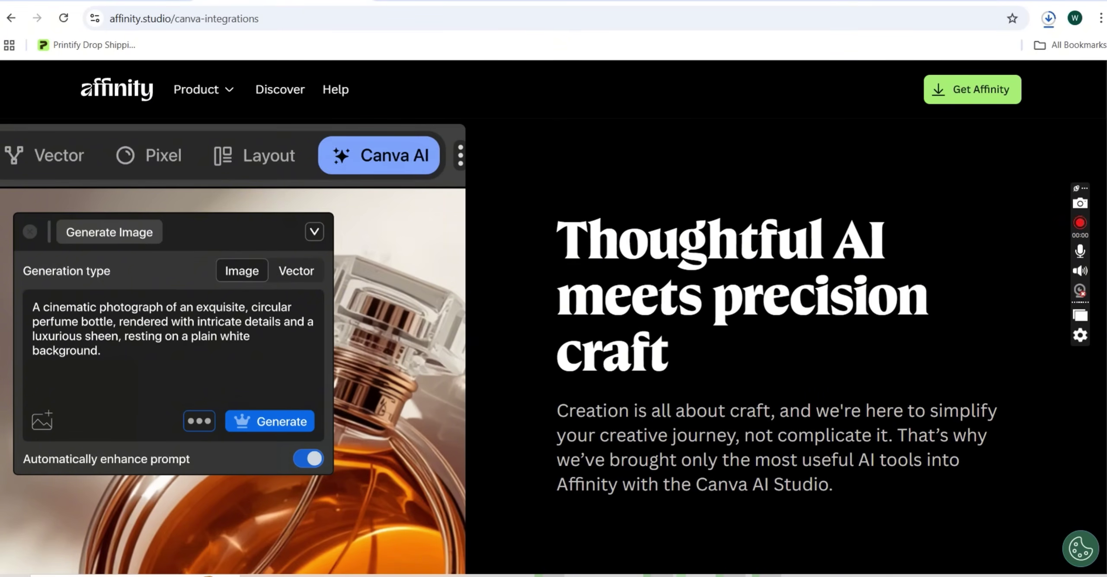
- Scroll on past the integration feature cards down to 'Craft in Affinity. Scale in Canva.'
scroll(936, 250, "down", 5)
scroll(916, 273, "down", 2)
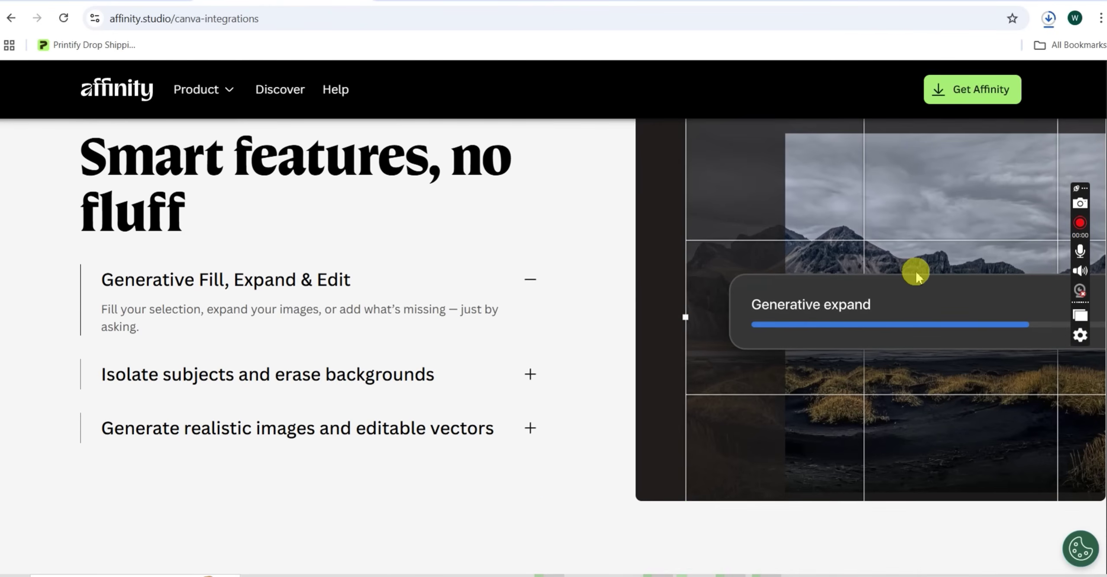
scroll(883, 253, "down", 2)
scroll(882, 256, "down", 5)
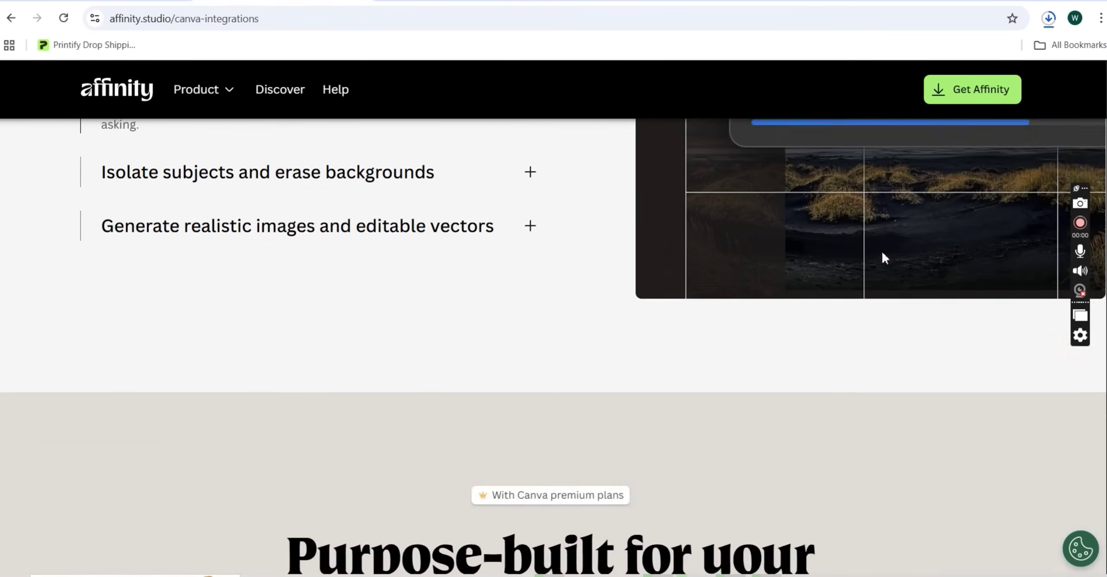
scroll(887, 255, "down", 2)
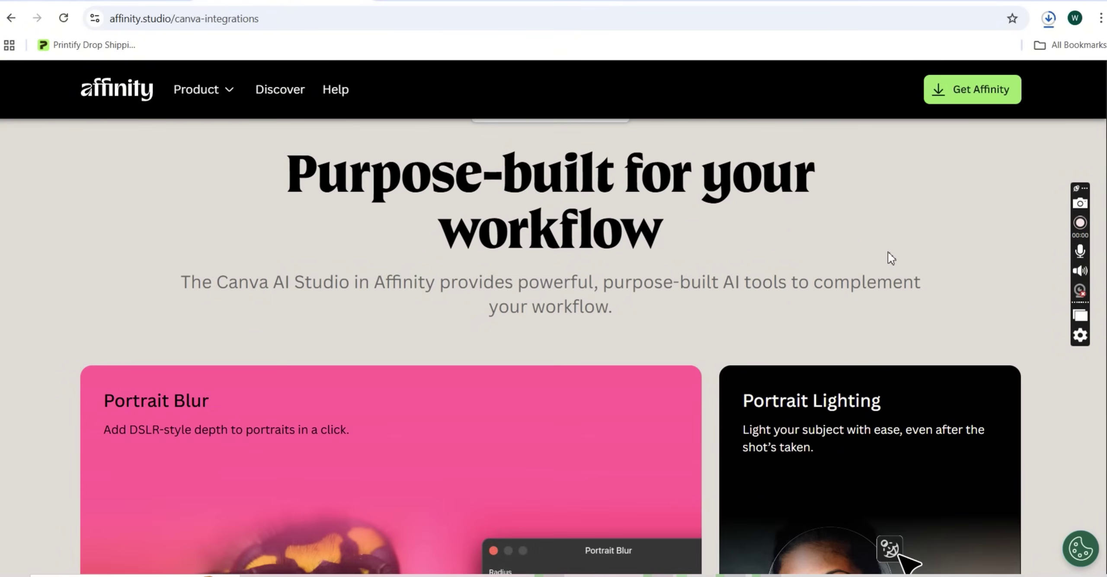
scroll(886, 255, "down", 3)
scroll(885, 262, "down", 2)
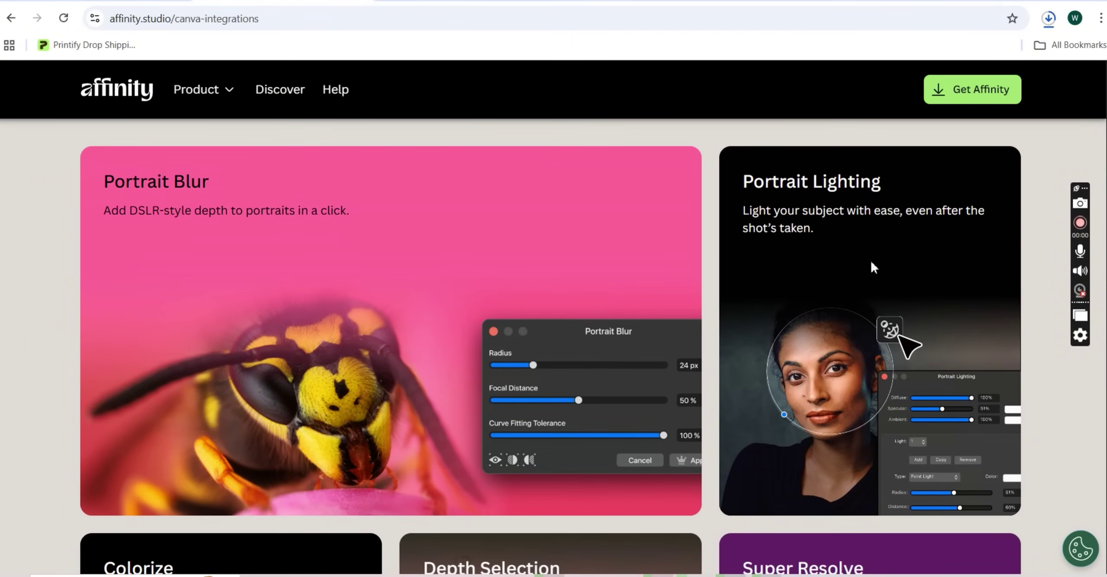
left_click(878, 265)
scroll(1017, 264, "down", 6)
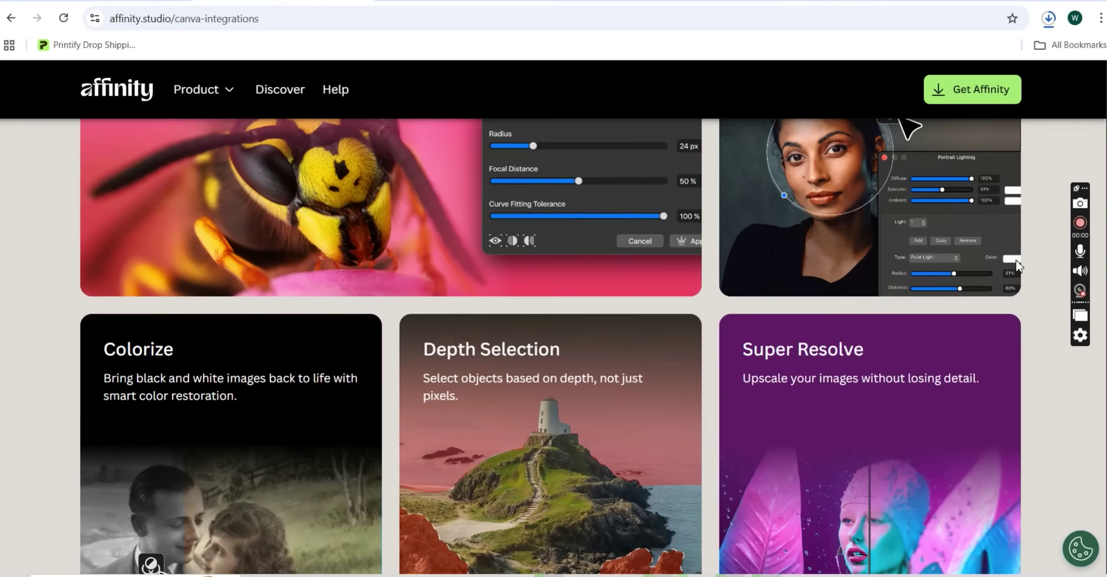
scroll(1018, 266, "down", 2)
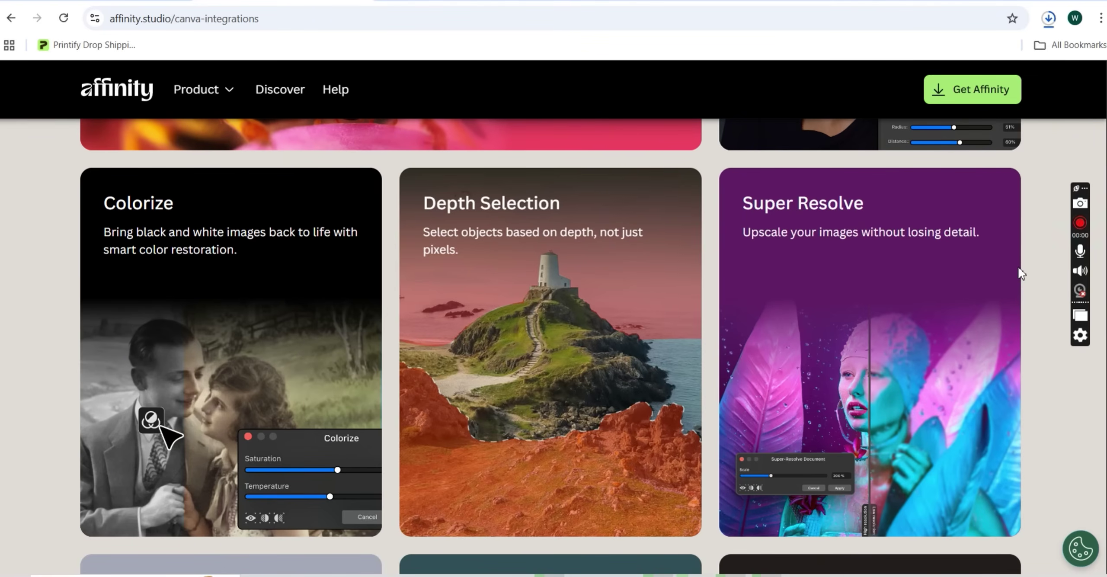
scroll(799, 310, "down", 8)
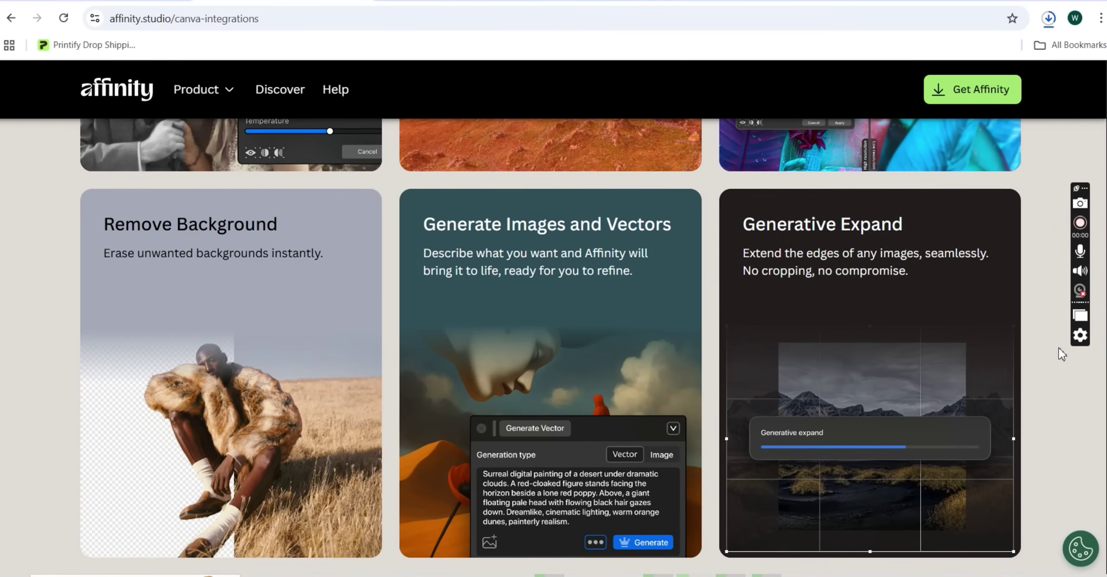
scroll(552, 338, "down", 1)
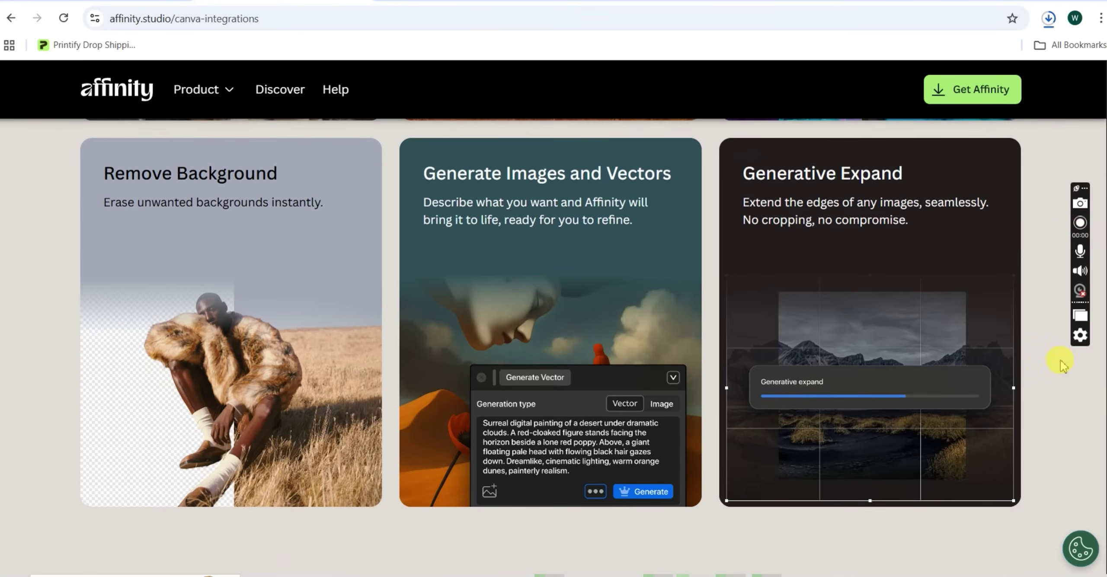
scroll(1060, 360, "down", 5)
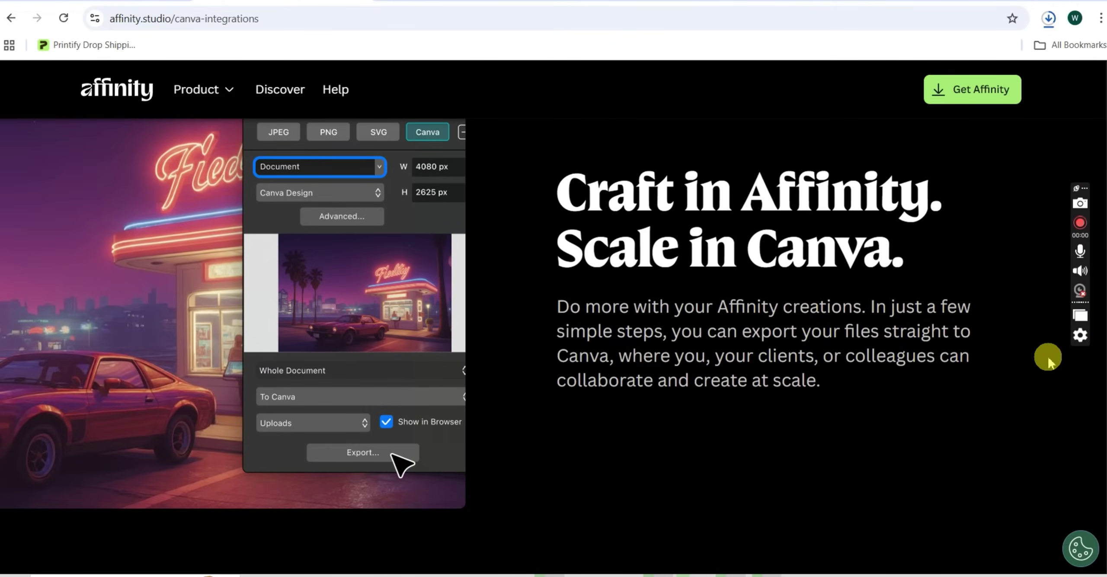
- Return to 'Unlock AI directly in Affinity' and complete the Canva sign-in to reach 'Launching Affinity'
scroll(1047, 359, "up", 2)
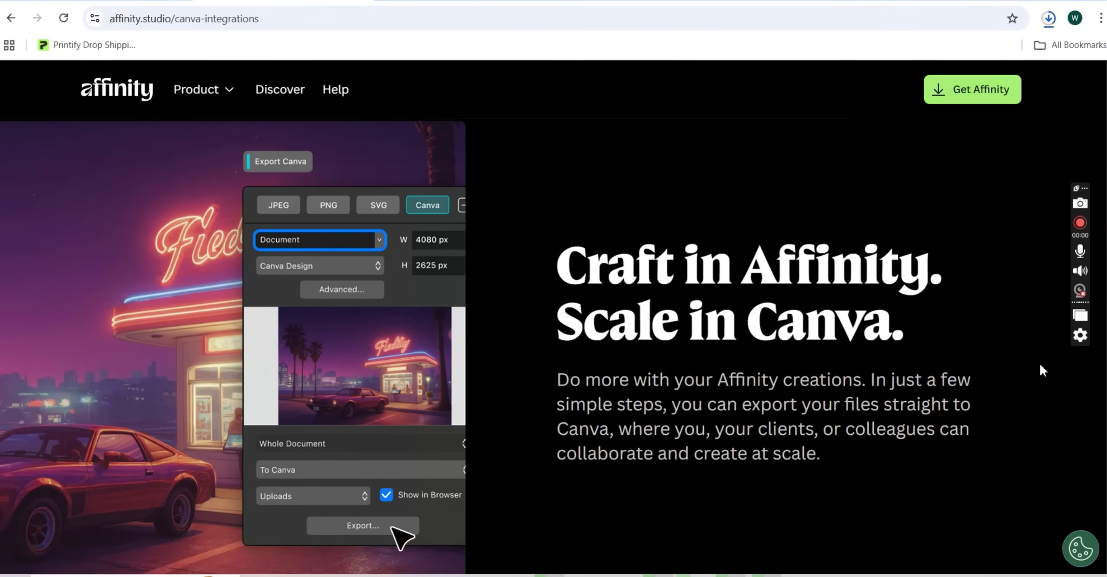
scroll(855, 339, "down", 10)
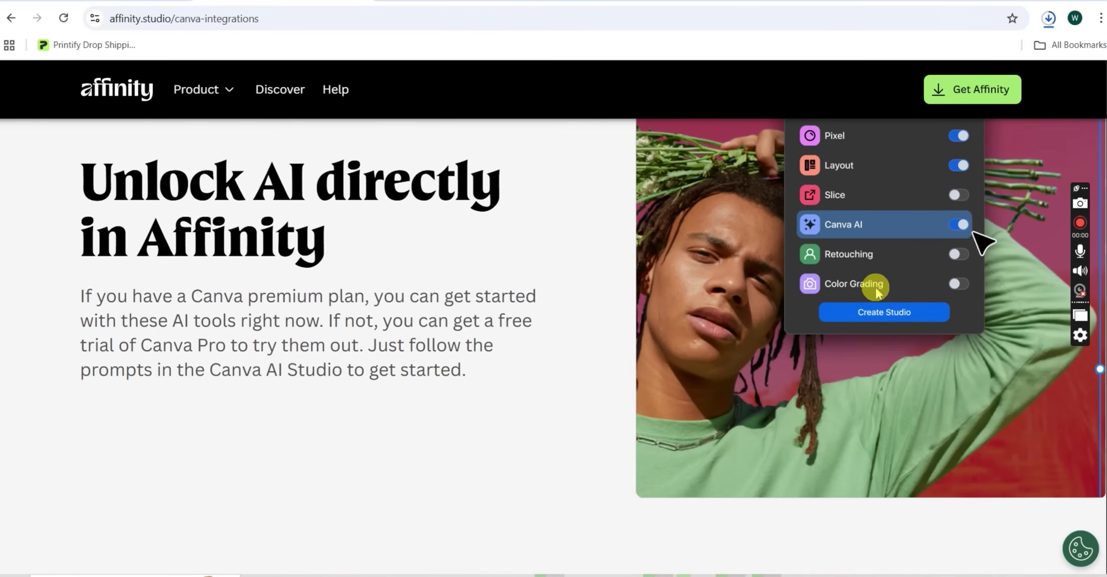
scroll(874, 290, "up", 2)
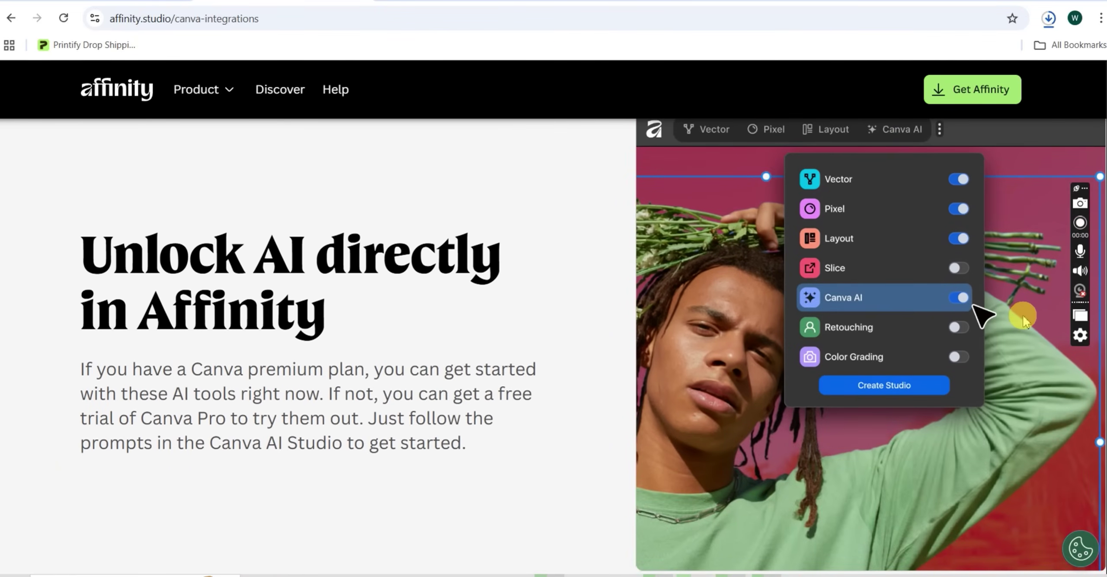
scroll(1038, 324, "up", 1)
scroll(594, 355, "down", 1)
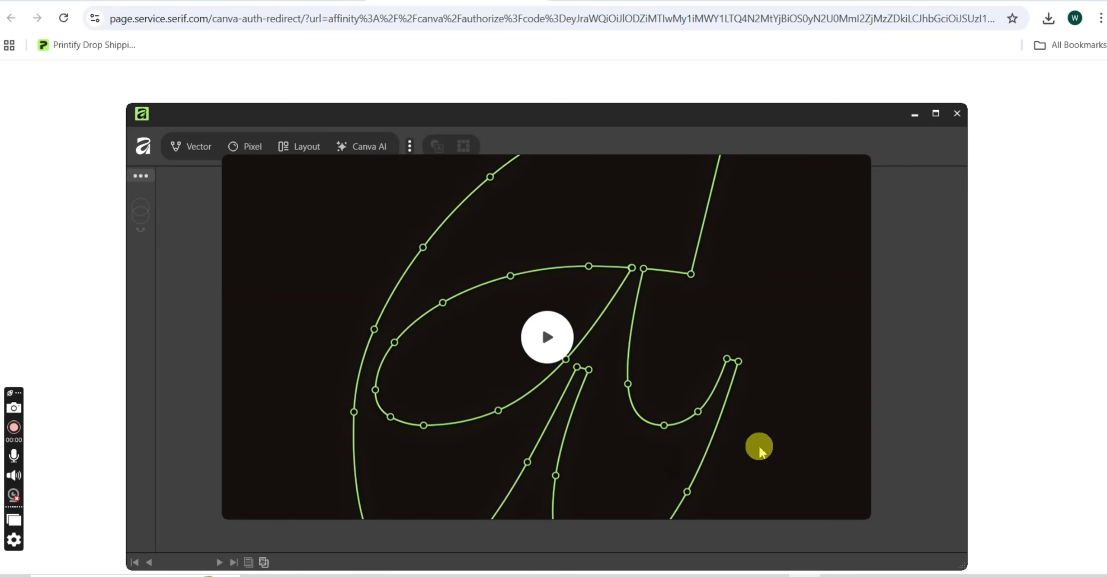
- Position the Affinity window, skip the intro video, accept usage-data sharing and choose Start Creating
left_click_drag(608, 123, 611, 102)
left_click(550, 343)
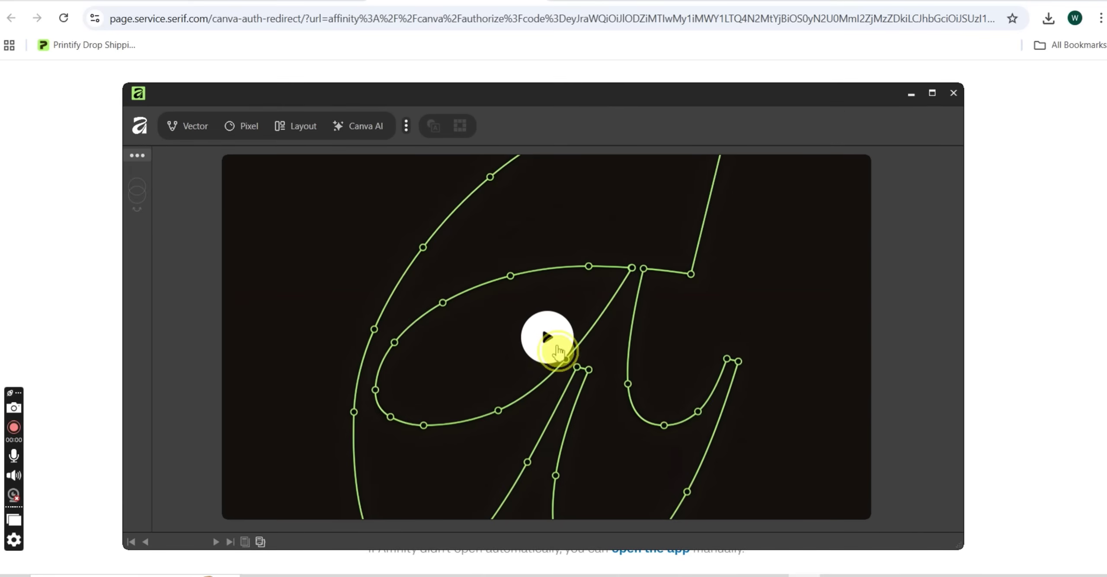
left_click(649, 332)
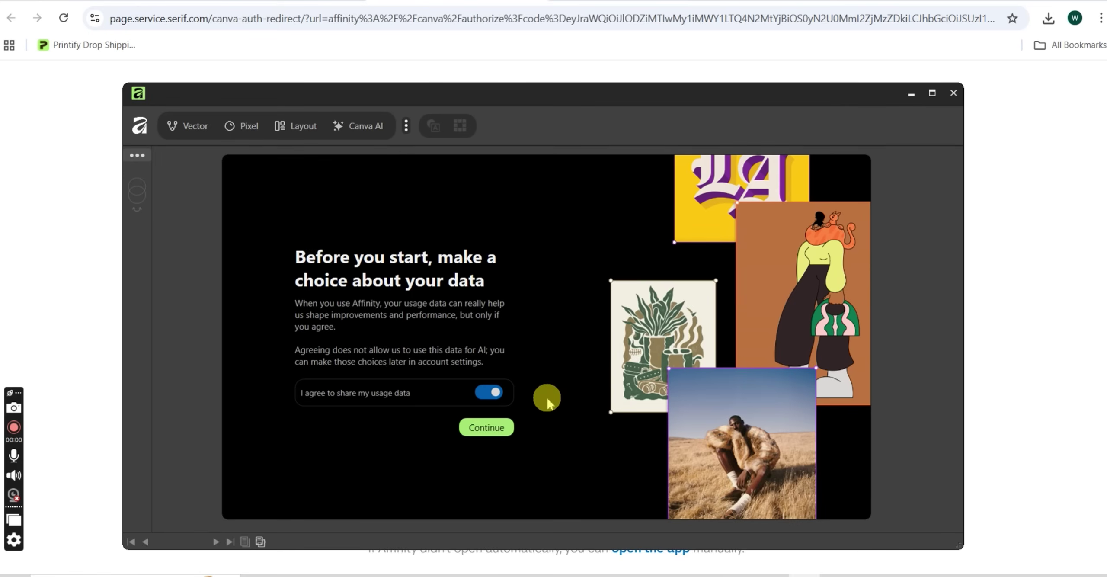
left_click(491, 435)
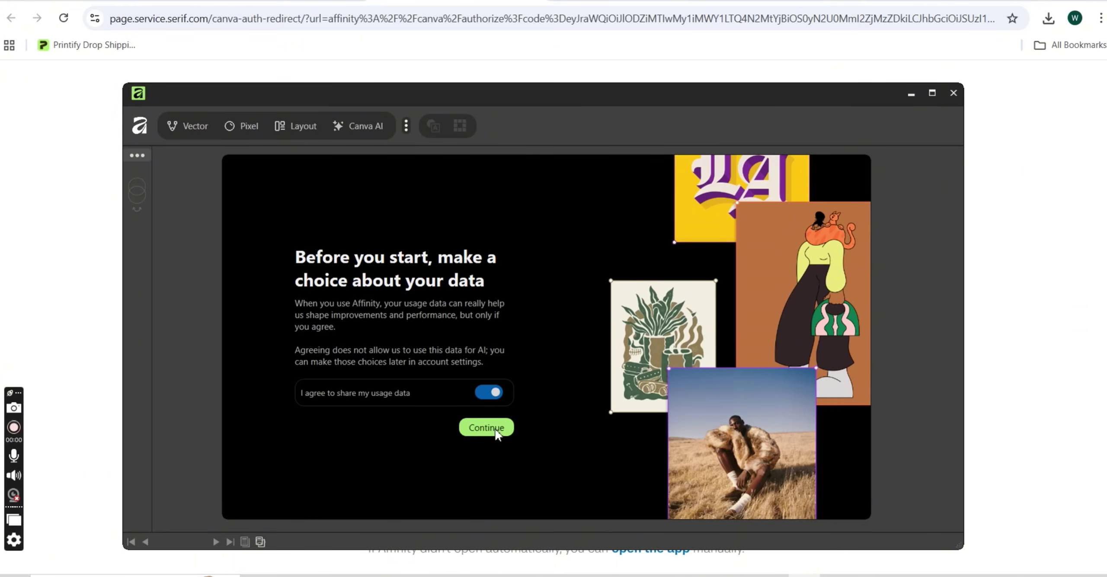
left_click(496, 434)
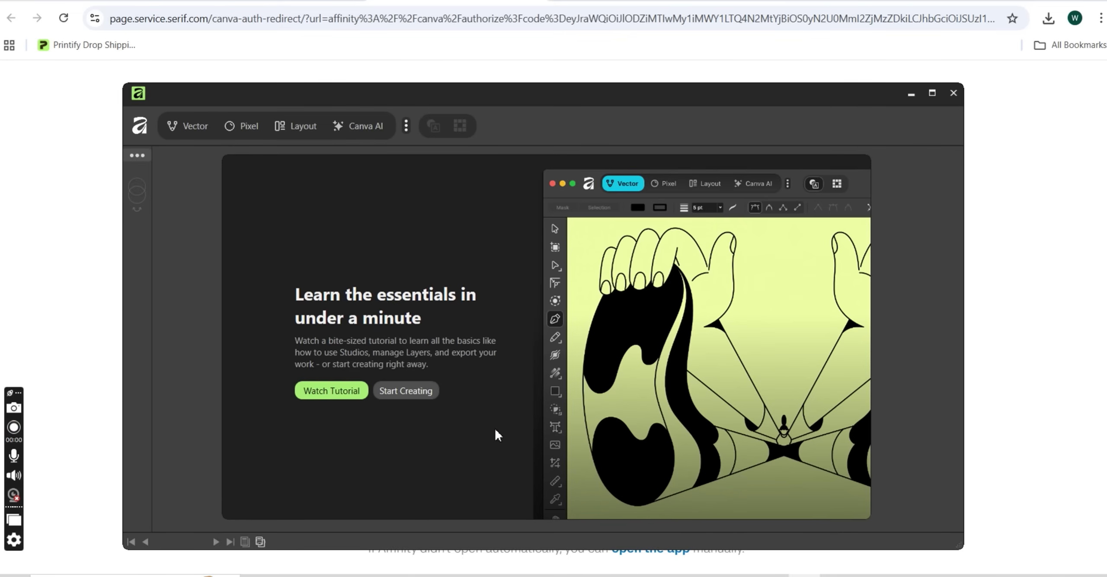
left_click(338, 391)
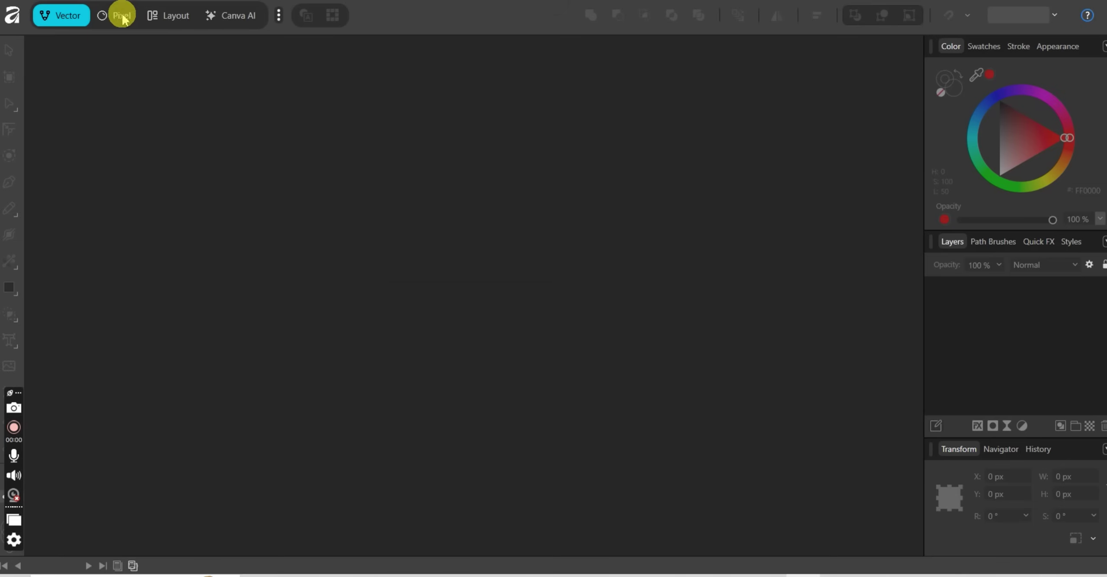
- Start a new document from the A3 preset with document units set to Pixels
left_click(122, 17)
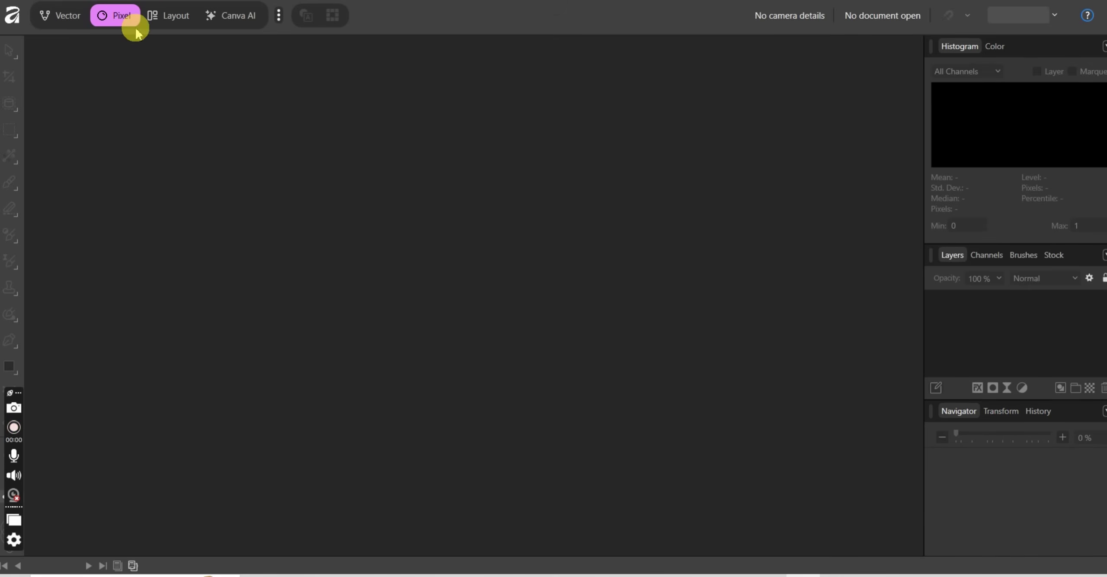
left_click(62, 15)
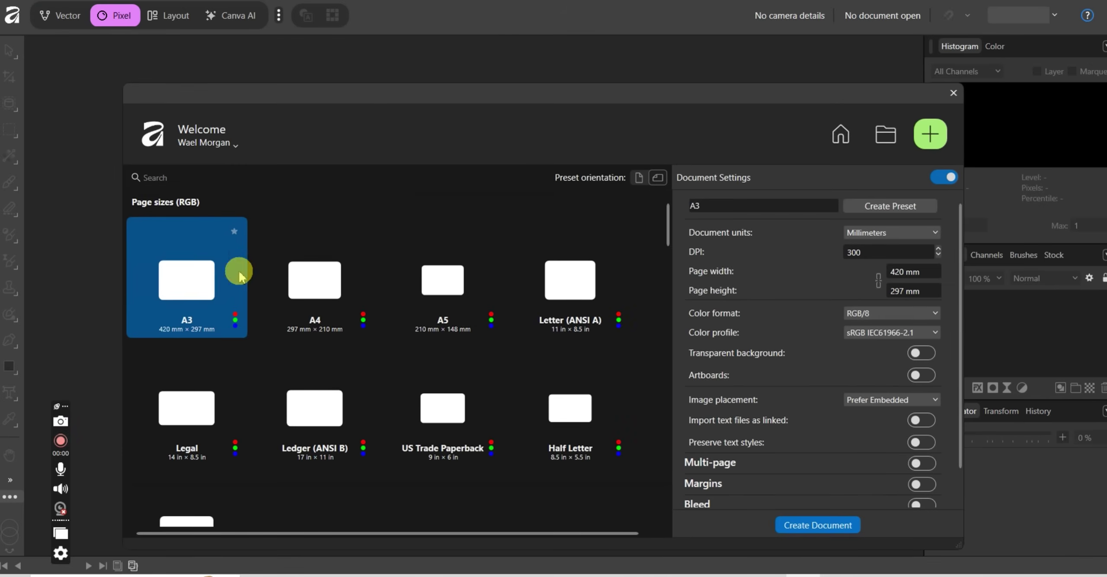
left_click(234, 231)
left_click(205, 258)
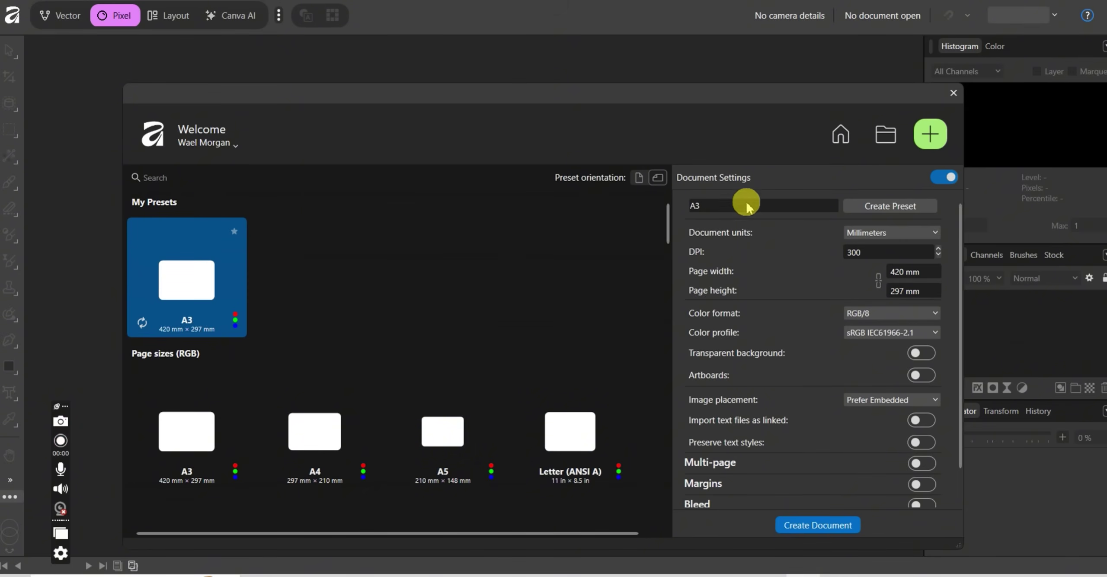
left_click(913, 233)
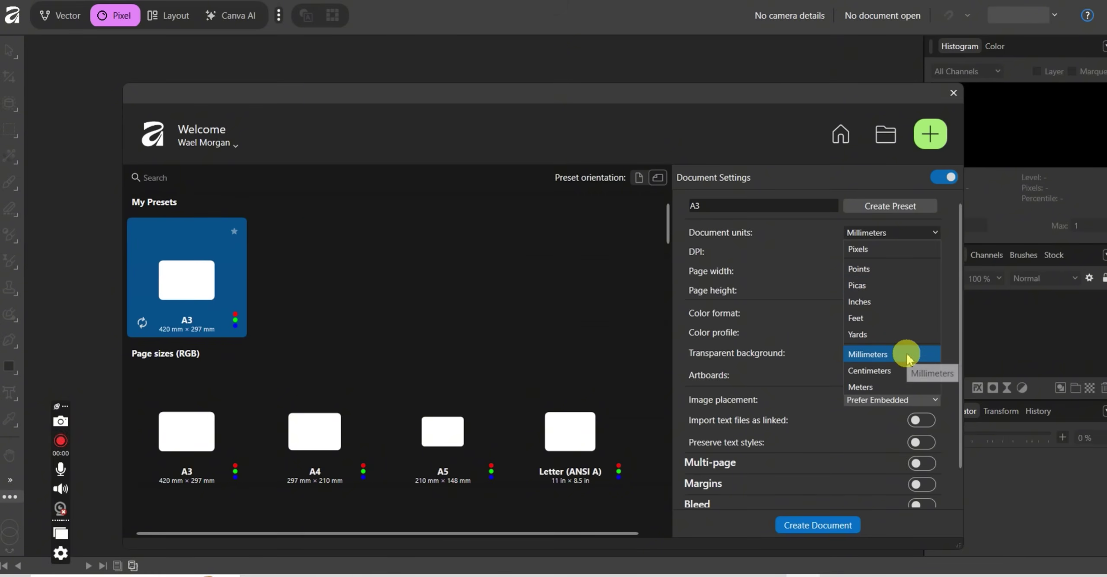
left_click(934, 405)
left_click(916, 236)
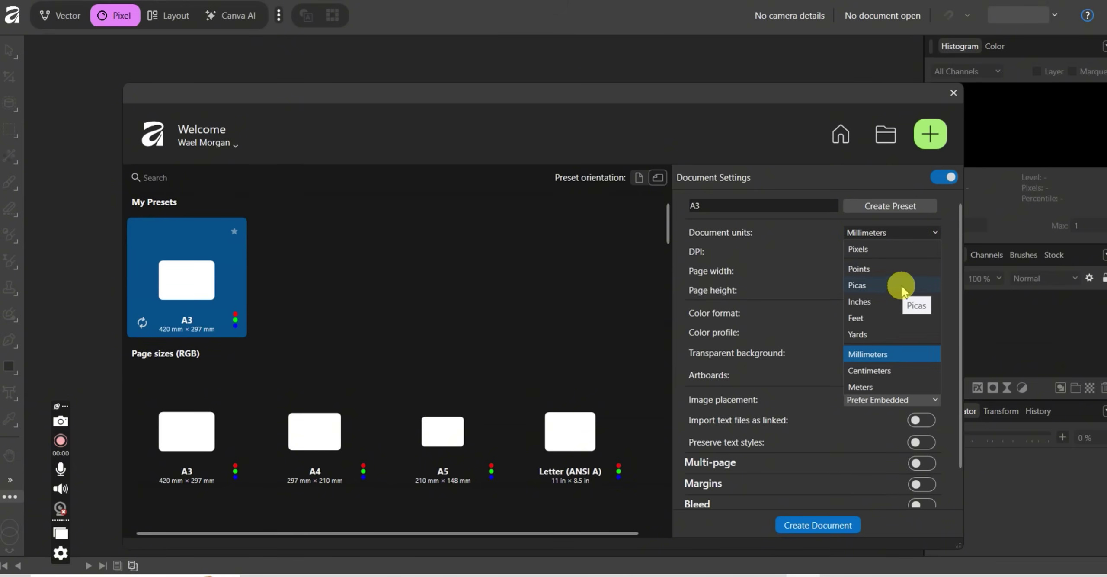
left_click(899, 250)
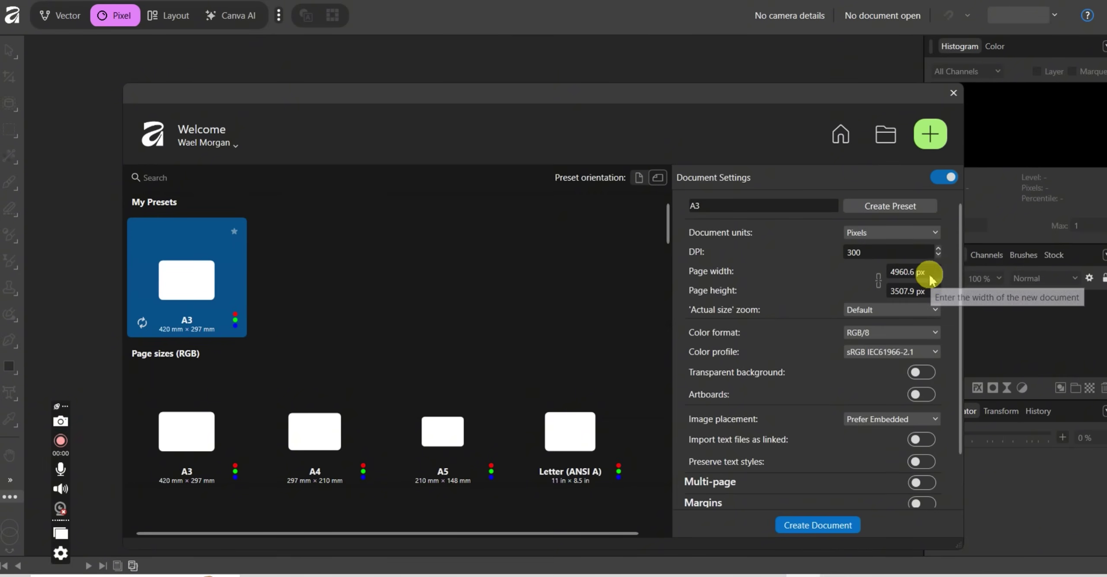
- Set the page size to 4500 px wide by 5400 px high
left_click(923, 271)
type("4500")
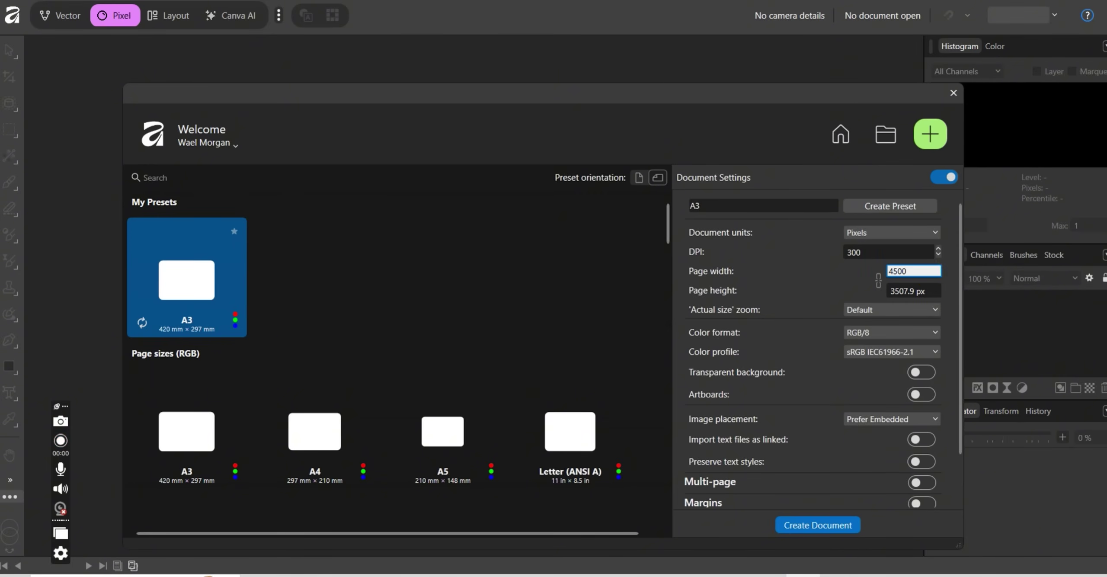
left_click(928, 291)
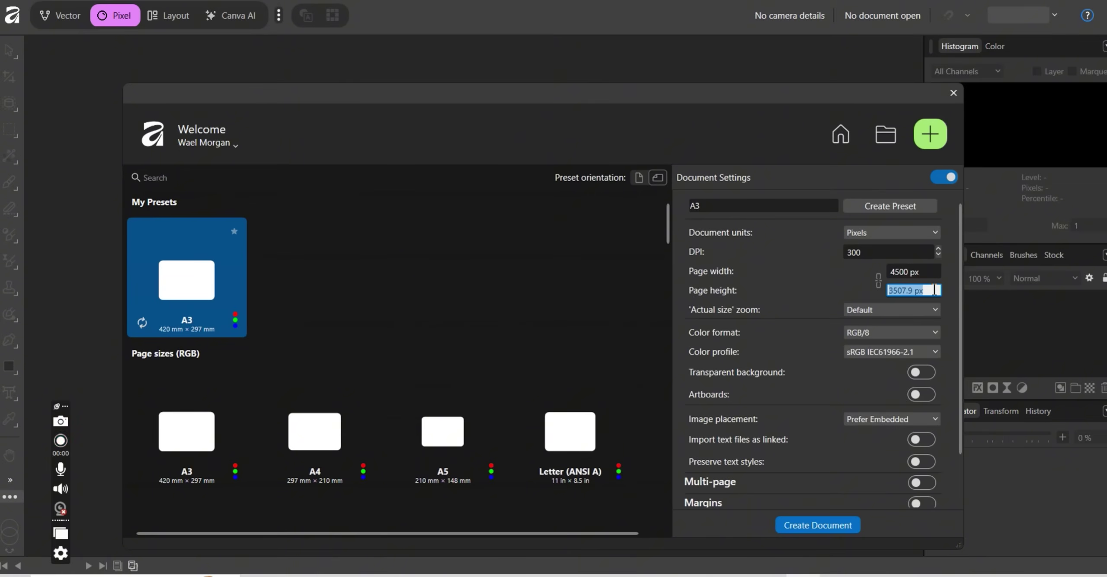
type("5400")
left_click(831, 525)
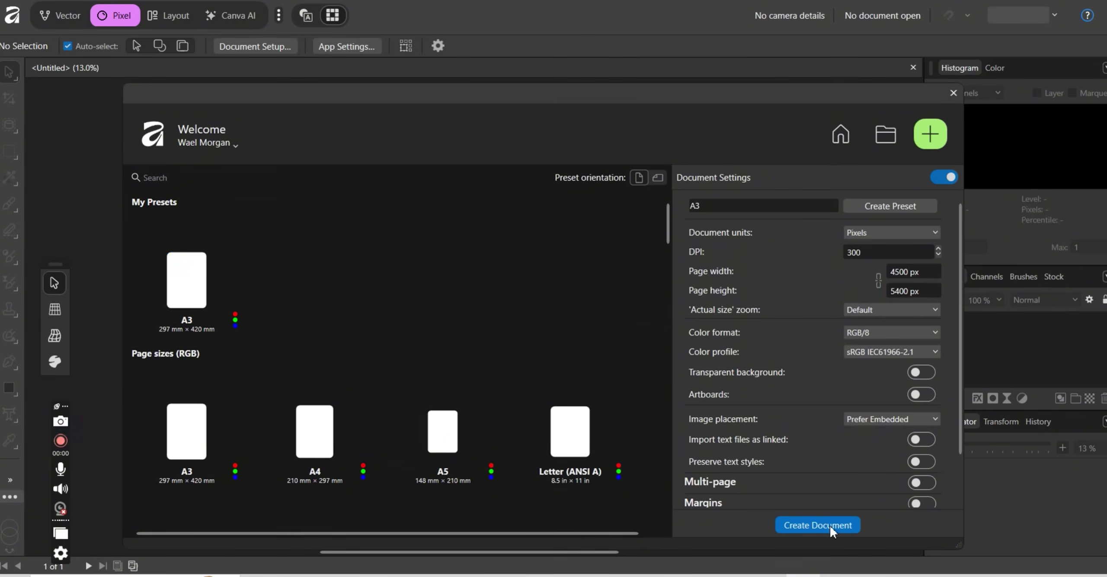
- Create the 4500×5400 px document and switch to the Canva AI studio
left_click(830, 526)
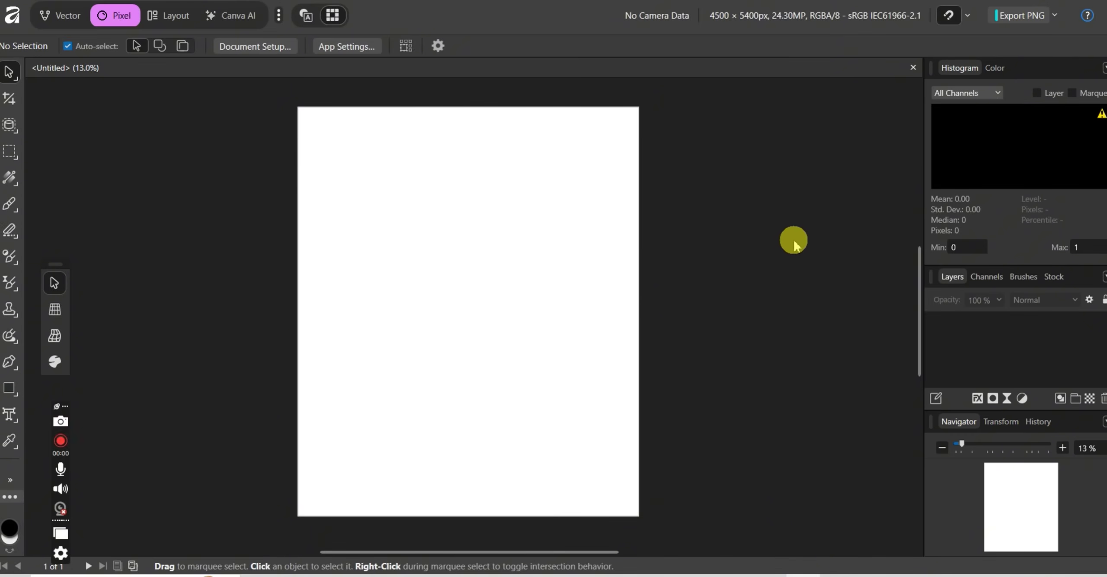
left_click(232, 15)
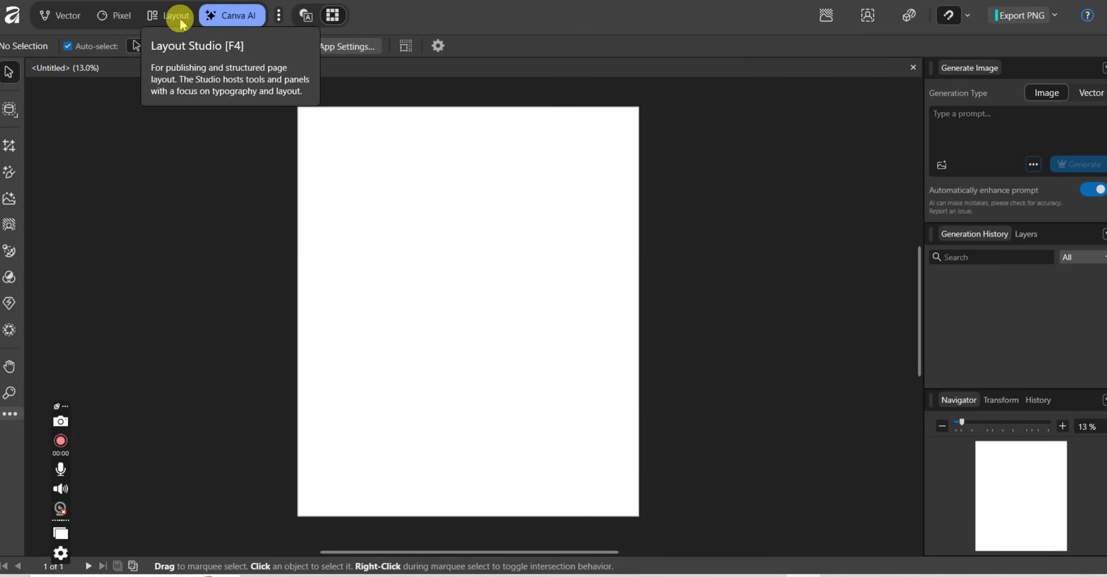
left_click(161, 18)
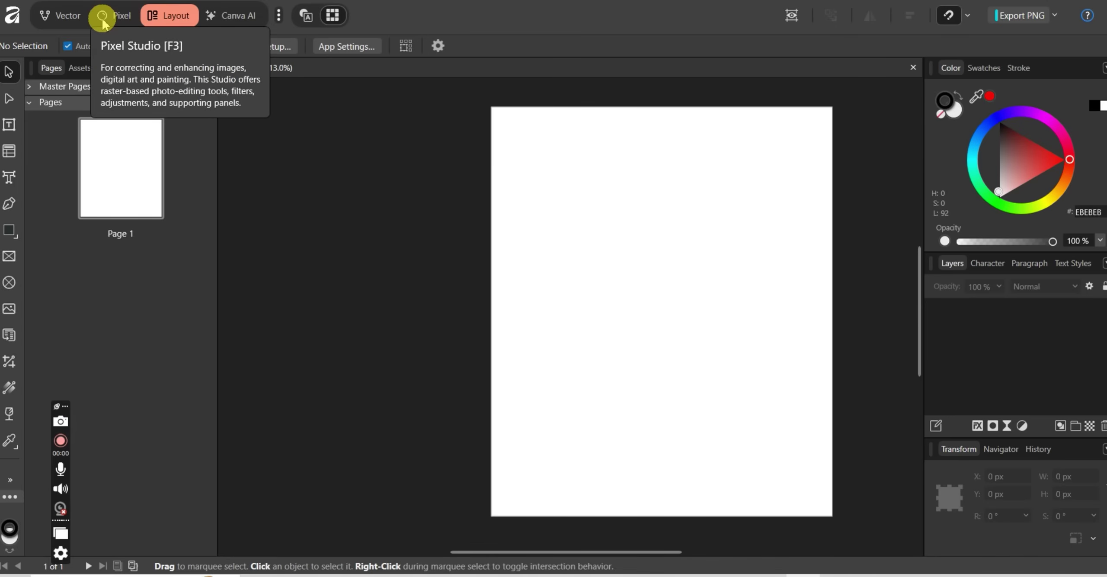
left_click(231, 22)
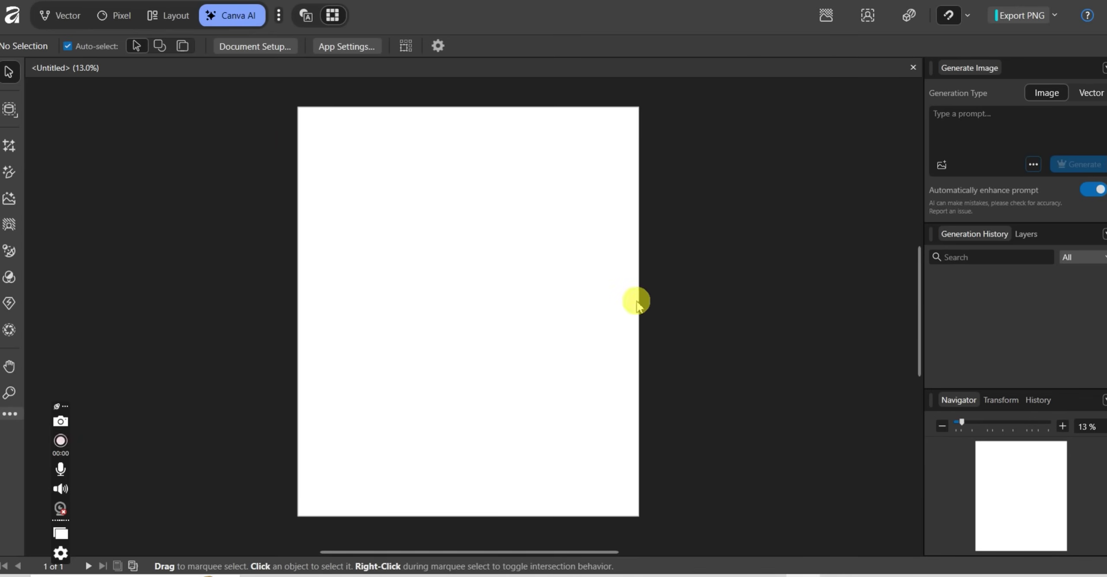
- Set the Generation Type to Image and place the cursor in the empty prompt box
left_click(971, 140)
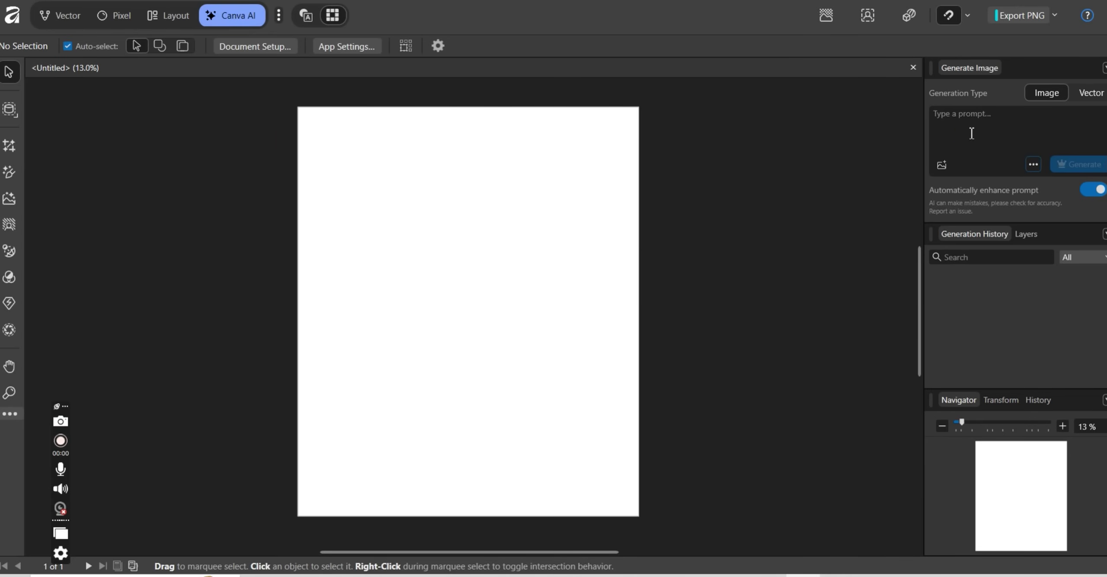
left_click(1087, 92)
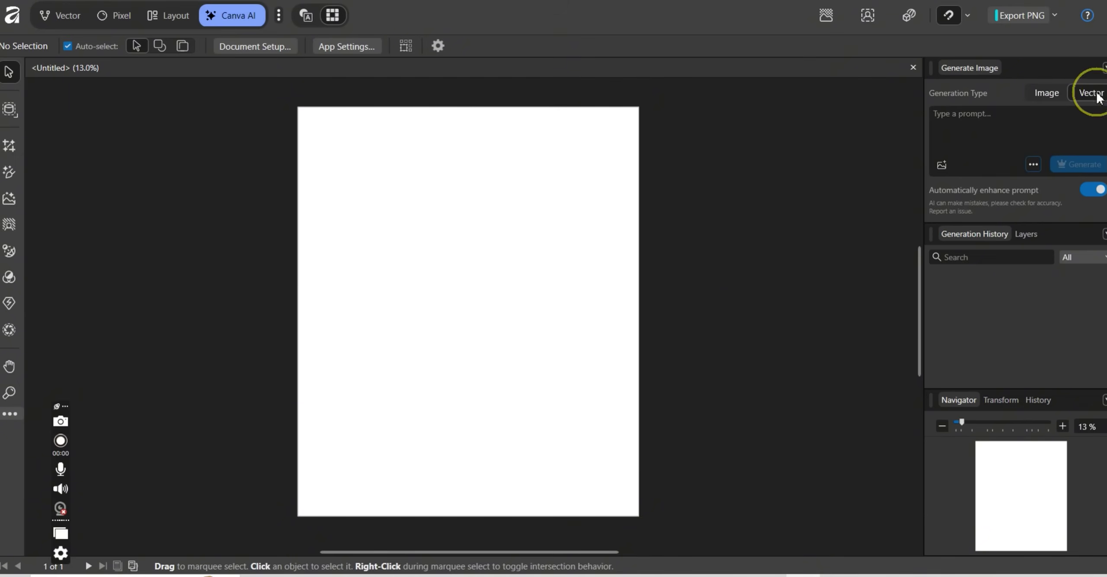
left_click(1055, 94)
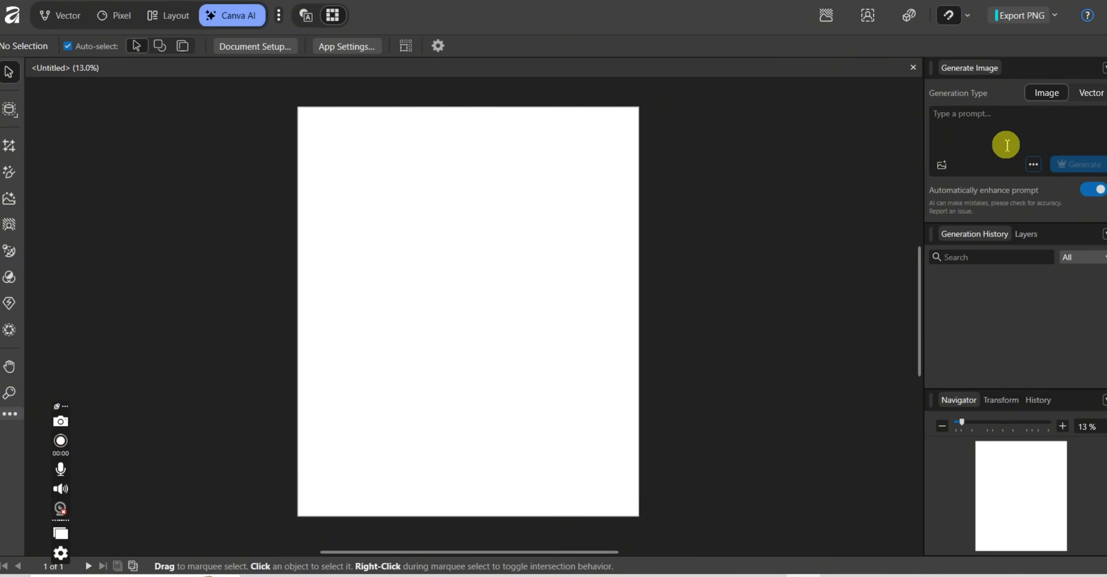
left_click(977, 131)
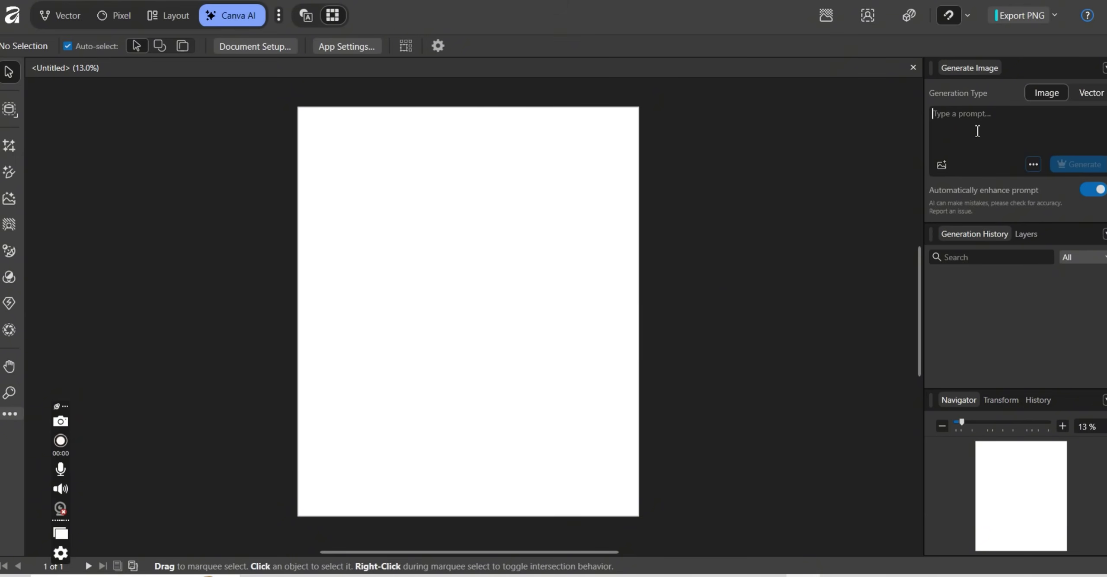